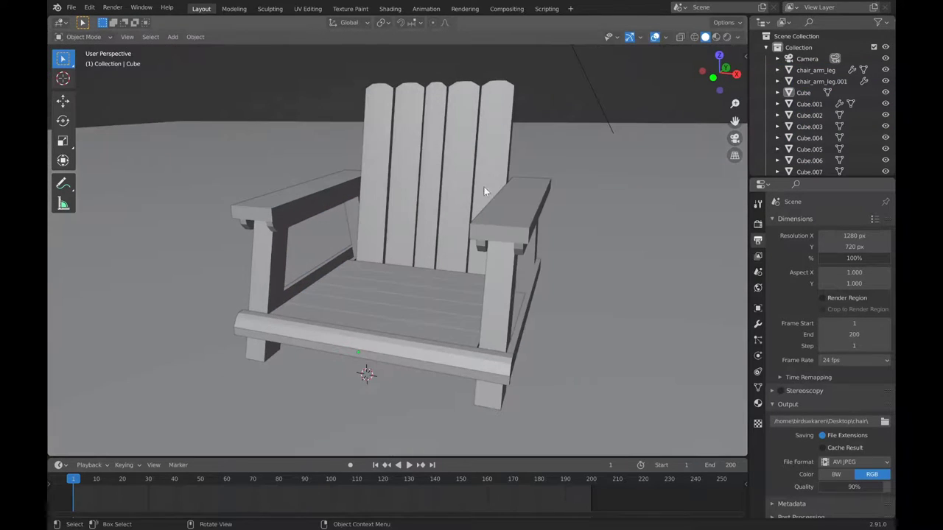
# Step: Select the chair's five back slats, both armrests, the seat and the front rail together
pyautogui.click(379, 184)
pyautogui.keyDown('shift'); pyautogui.click(405, 184); pyautogui.keyUp('shift')
pyautogui.keyDown('shift'); pyautogui.click(434, 184); pyautogui.keyUp('shift')
pyautogui.keyDown('shift'); pyautogui.click(470, 151); pyautogui.keyUp('shift')
pyautogui.keyDown('shift'); pyautogui.click(494, 151); pyautogui.keyUp('shift')
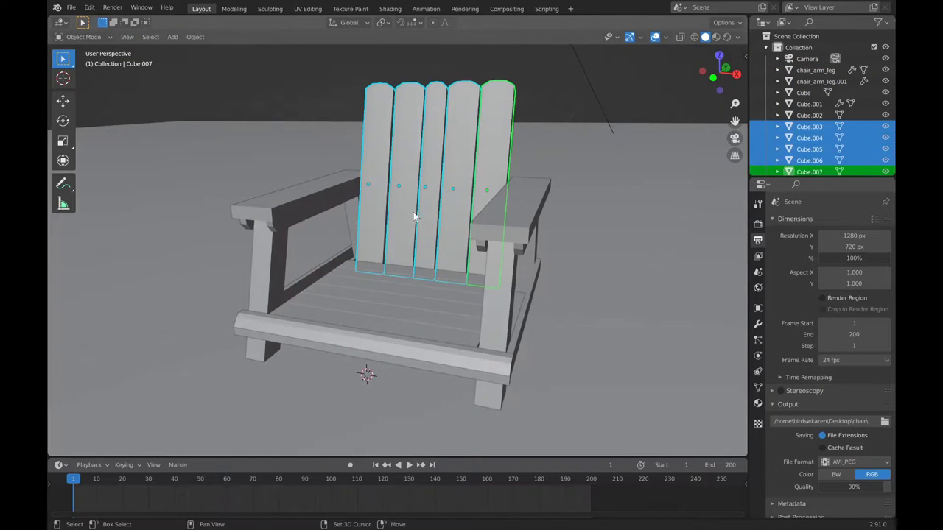
pyautogui.keyDown('shift'); pyautogui.click(510, 203); pyautogui.keyUp('shift')
pyautogui.keyDown('shift'); pyautogui.click(301, 204); pyautogui.keyUp('shift')
pyautogui.keyDown('shift'); pyautogui.click(325, 313); pyautogui.keyUp('shift')
pyautogui.keyDown('shift'); pyautogui.click(356, 340); pyautogui.keyUp('shift')
pyautogui.keyDown('shift'); pyautogui.click(395, 358); pyautogui.keyUp('shift')
# Step: Add an empty to the scene and raise it along Z above the chair's back
pyautogui.moveTo(420, 339); pyautogui.dragTo(388, 281, button='middle')
pyautogui.hotkey('shift', 'a')
pyautogui.moveTo(337, 388)
pyautogui.click(448, 388)
pyautogui.press('KP_1')
pyautogui.press('g')
pyautogui.press('z')
pyautogui.click(467, 88)
pyautogui.moveTo(464, 191); pyautogui.dragTo(388, 252, button='middle')
# Step: From the side view, move the empty along Y and Z so it sits above the middle of the chair
pyautogui.press('KP_3')
pyautogui.press('g')
pyautogui.press('y')
pyautogui.click(467, 262)
pyautogui.press('g')
pyautogui.press('z')
pyautogui.keyDown('ctrl'); pyautogui.click(455, 295); pyautogui.keyUp('ctrl')
pyautogui.press('g')
pyautogui.press('y')
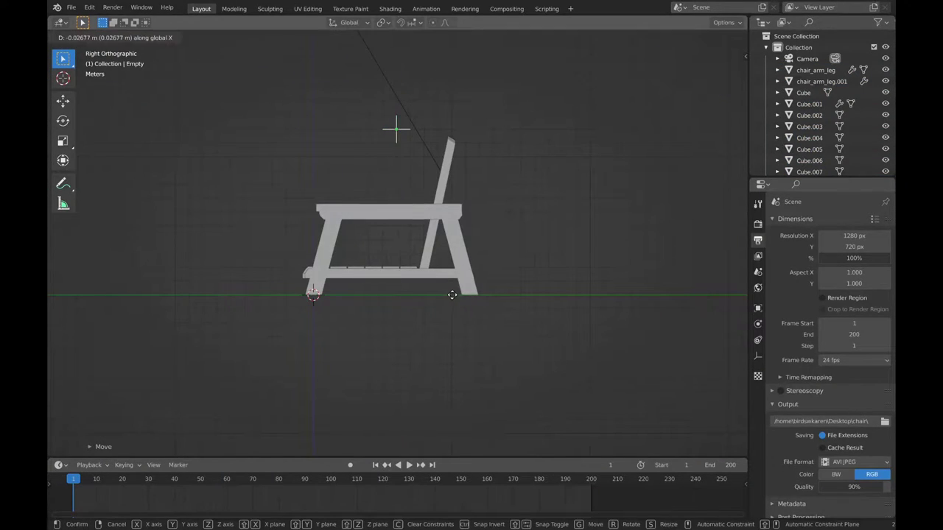
pyautogui.keyDown('ctrl'); pyautogui.click(441, 294); pyautogui.keyUp('ctrl')
pyautogui.press('g')
pyautogui.press('z')
pyautogui.click(449, 252)
# Step: Select every chair part from the front with see-through wireframe display and parent them all to the empty
pyautogui.press('KP_1')
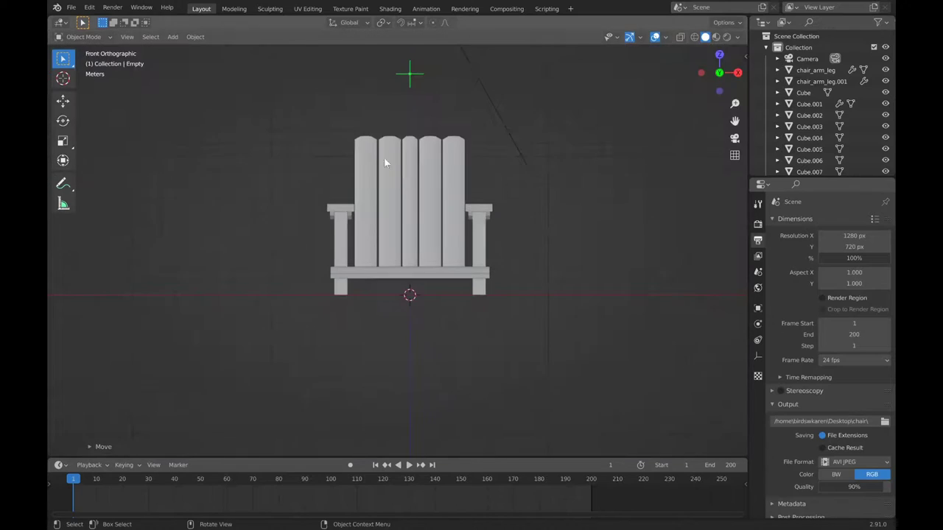
pyautogui.click(679, 38)
pyautogui.press('z')
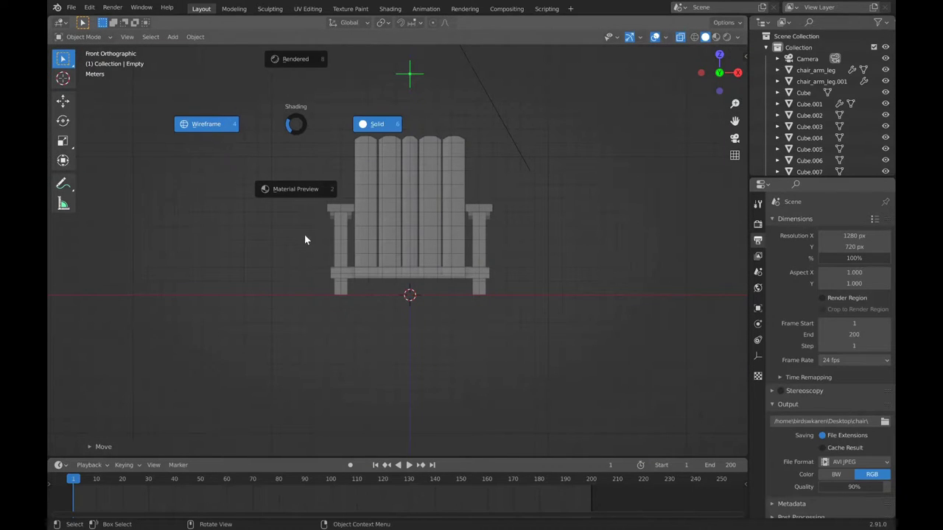
pyautogui.press('4')
pyautogui.moveTo(288, 108); pyautogui.dragTo(499, 286)
pyautogui.press('z')
pyautogui.press('6')
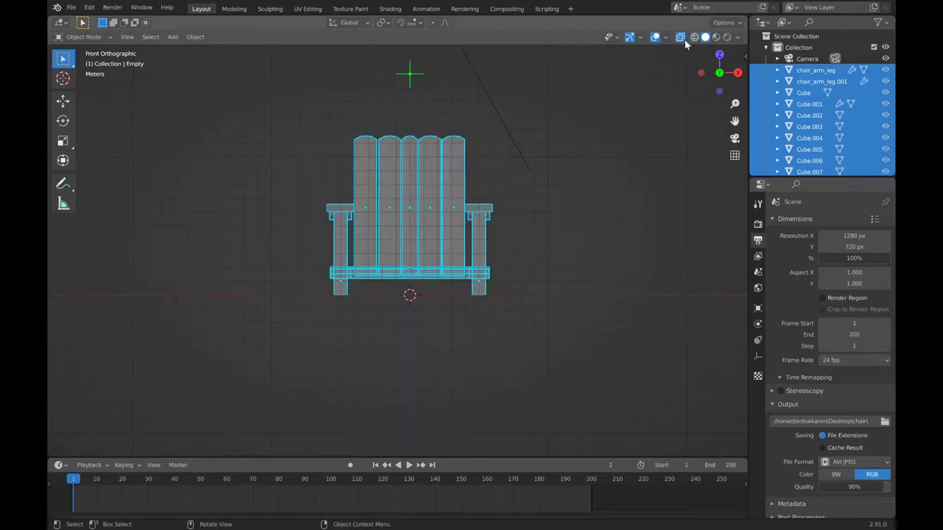
pyautogui.click(680, 37)
pyautogui.moveTo(481, 150); pyautogui.dragTo(419, 183, button='middle')
pyautogui.hotkey('ctrl', 'p')
pyautogui.click(419, 183)
# Step: Rename the parent empty as chair_move
pyautogui.doubleClick(805, 70)
pyautogui.write('chiar_move')
pyautogui.press('Return')
pyautogui.press('BackSpace')
pyautogui.press('BackSpace')
pyautogui.write('ai')
pyautogui.press('Return')
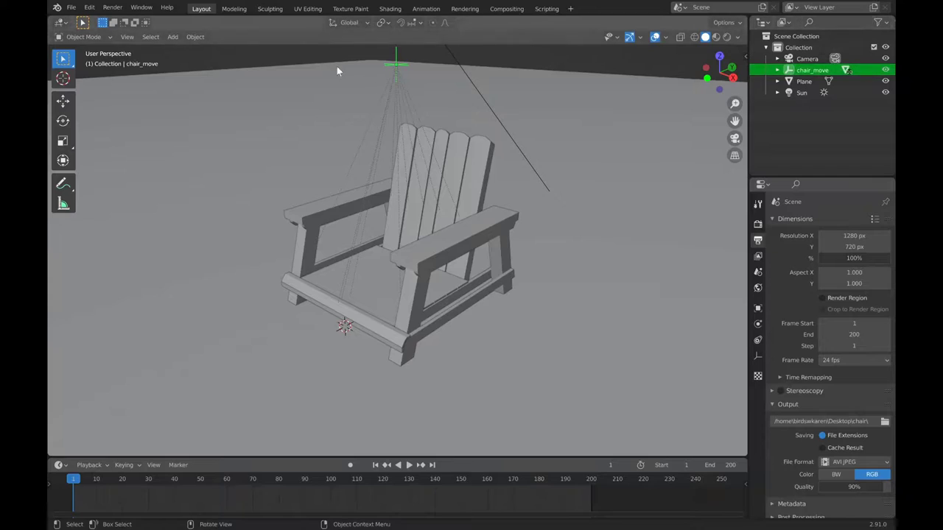
# Step: Select the back slats, arms, legs and front rail, link data from the active part to them, and deselect everything
pyautogui.scroll(2, 378, 84)
pyautogui.moveTo(375, 83); pyautogui.dragTo(402, 96, button='middle')
pyautogui.moveTo(437, 184); pyautogui.dragTo(409, 142, button='middle')
pyautogui.click(409, 140)
pyautogui.keyDown('shift'); pyautogui.click(435, 136); pyautogui.keyUp('shift')
pyautogui.keyDown('shift'); pyautogui.click(456, 132); pyautogui.keyUp('shift')
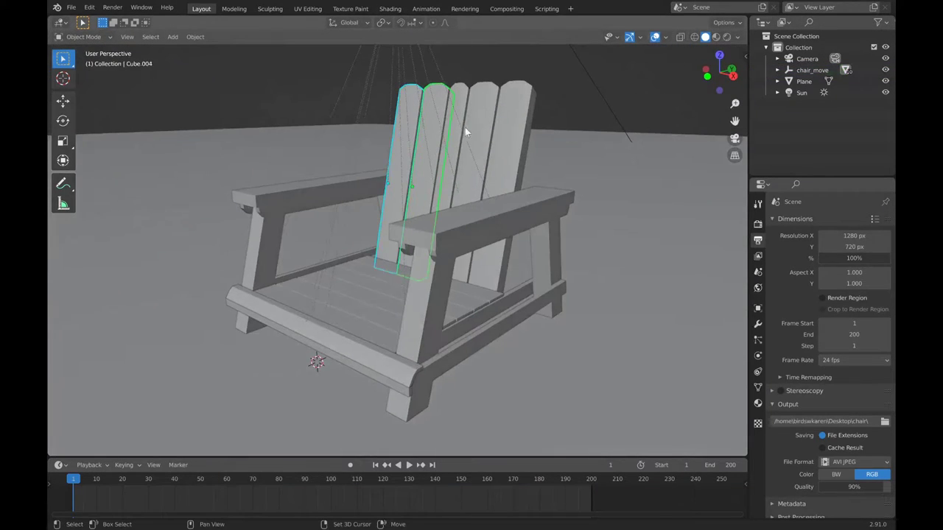
pyautogui.press('KP_1')
pyautogui.keyDown('shift'); pyautogui.click(442, 151); pyautogui.keyUp('shift')
pyautogui.keyDown('shift'); pyautogui.click(478, 181); pyautogui.keyUp('shift')
pyautogui.keyDown('shift'); pyautogui.click(335, 283); pyautogui.keyUp('shift')
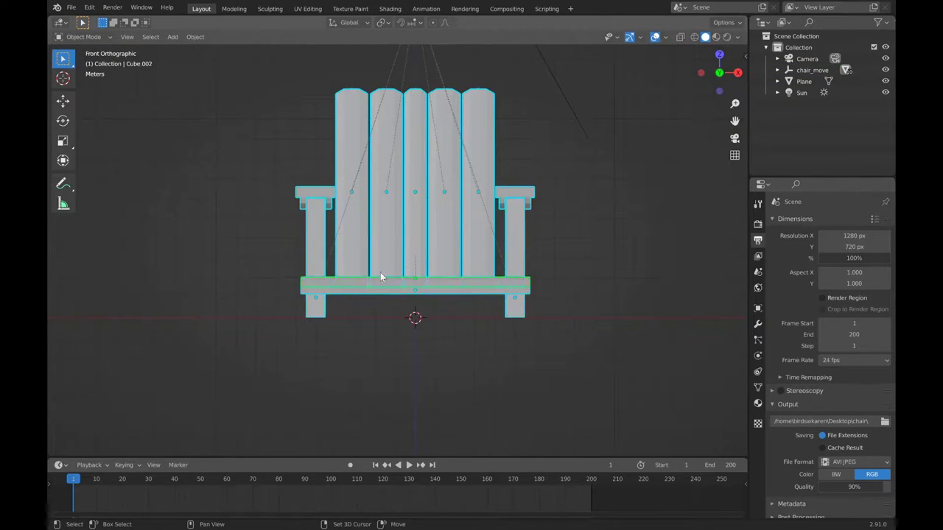
pyautogui.moveTo(366, 274); pyautogui.dragTo(360, 305, button='middle')
pyautogui.hotkey('ctrl', 'l')
pyautogui.click(405, 297)
pyautogui.hotkey('alt', 'a')
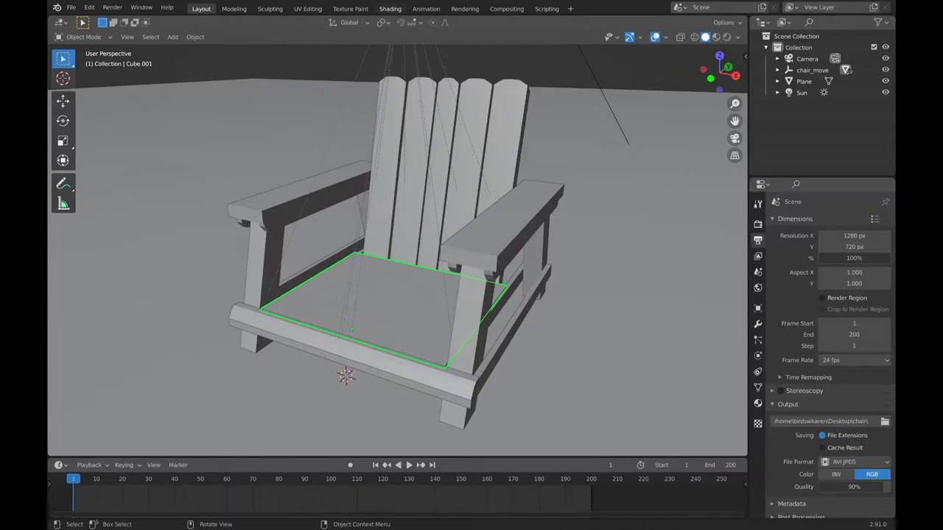
# Step: In the Shading workspace, assign the existing material named Material to the seat and rename it chair
pyautogui.click(390, 8)
pyautogui.moveTo(554, 128); pyautogui.dragTo(517, 204, button='middle')
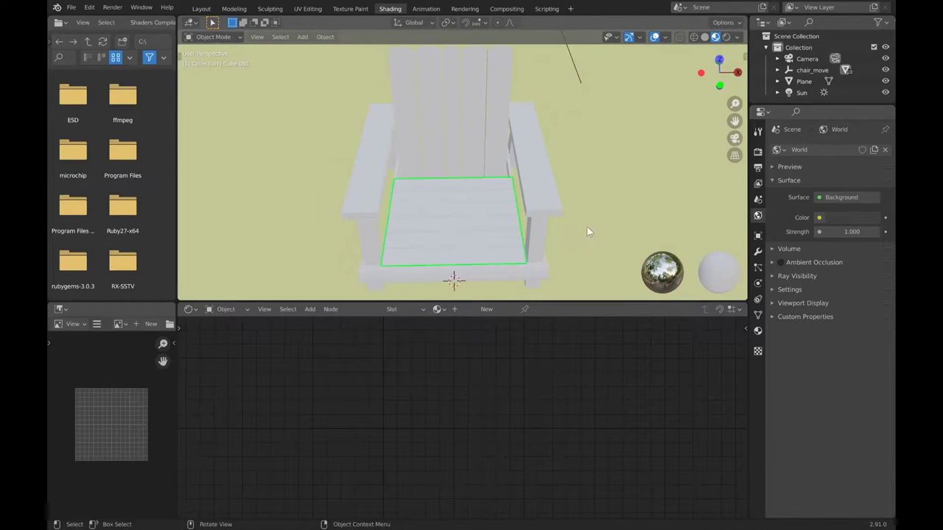
pyautogui.moveTo(588, 232); pyautogui.dragTo(515, 284, button='middle')
pyautogui.click(439, 309)
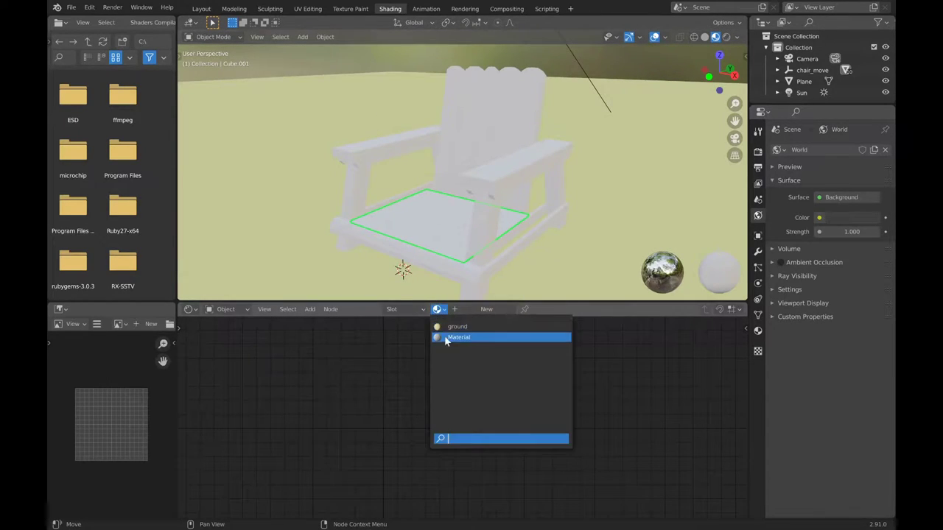
pyautogui.click(444, 335)
pyautogui.scroll(-4, 456, 199)
pyautogui.scroll(3, 457, 198)
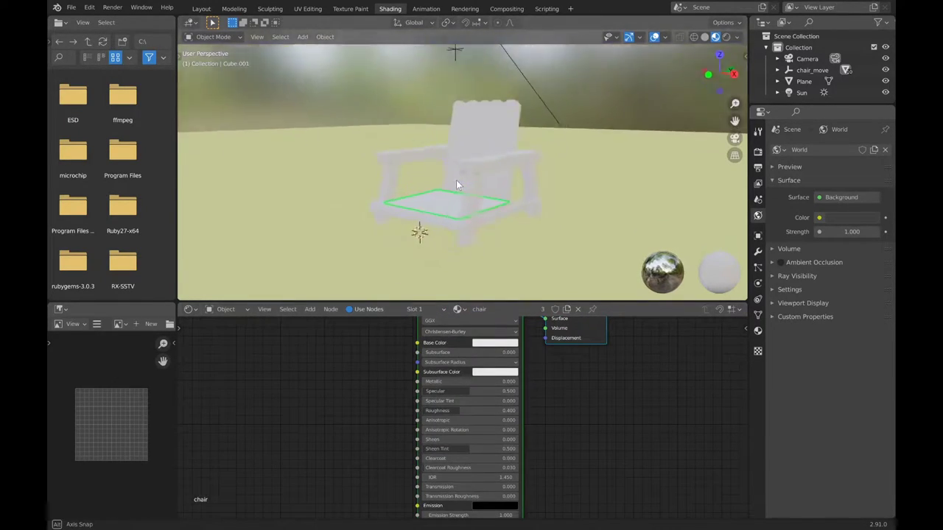
pyautogui.scroll(-2, 513, 412)
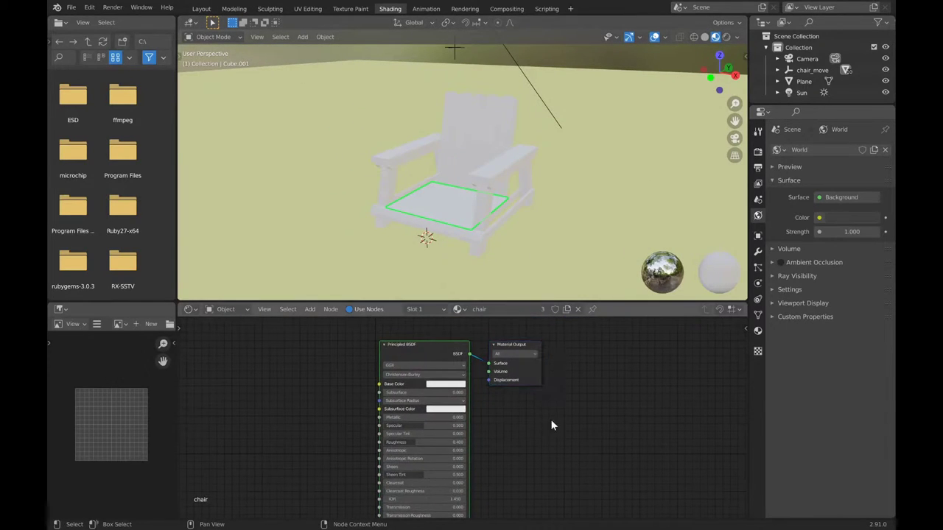
# Step: Give the chair material a greyish beige base color, a Subsurface of 0.300 and a pale blue subsurface color
pyautogui.scroll(3, 531, 410)
pyautogui.click(475, 385)
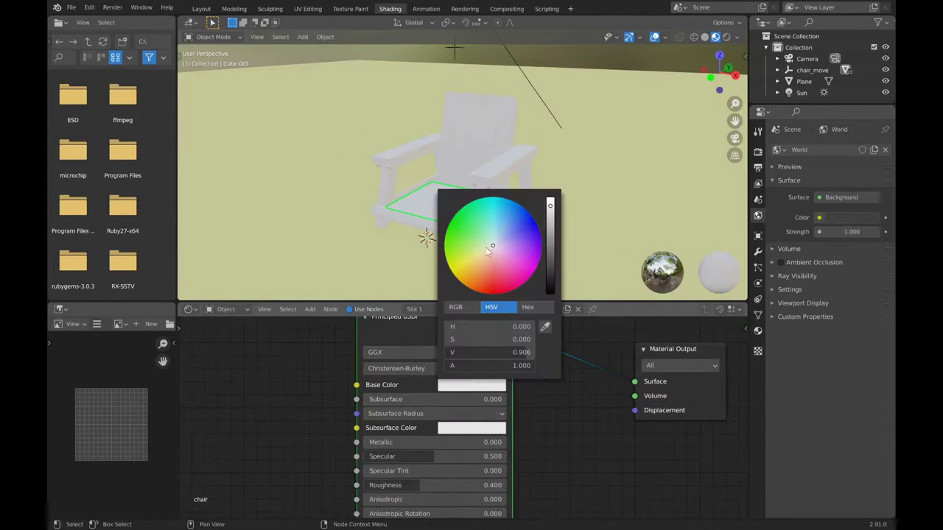
pyautogui.moveTo(550, 225)
pyautogui.mouseDown()
pyautogui.moveTo(550, 248)
pyautogui.moveTo(550, 225)
pyautogui.mouseUp()
pyautogui.click(466, 384)
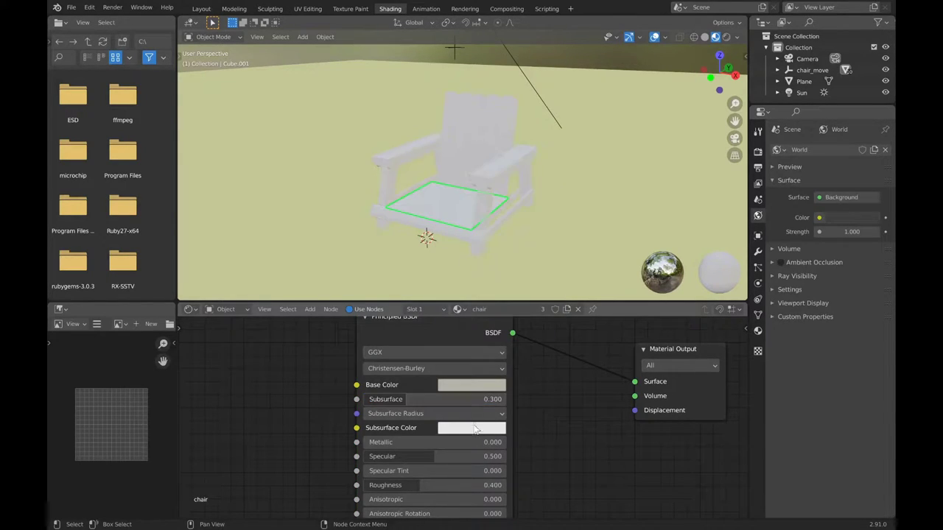
pyautogui.click(471, 428)
pyautogui.moveTo(493, 289); pyautogui.dragTo(492, 284)
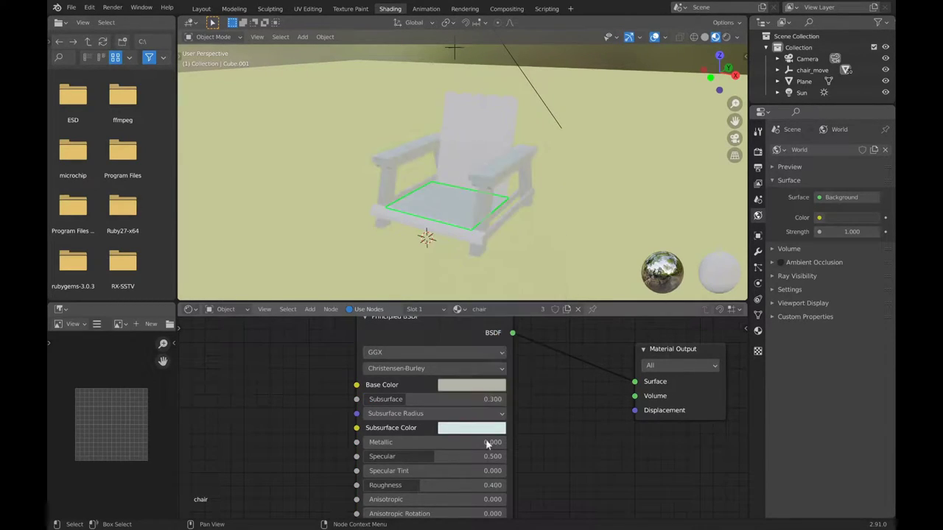
# Step: Set the chair material's Metallic to 0.152, Specular to 0.527 and Roughness to 0.789
pyautogui.scroll(-2, 288, 386)
pyautogui.moveTo(288, 386); pyautogui.dragTo(282, 352, button='middle')
pyautogui.moveTo(472, 405); pyautogui.dragTo(429, 441)
pyautogui.scroll(-4, 332, 458)
pyautogui.moveTo(329, 459); pyautogui.dragTo(204, 510, button='middle')
pyautogui.scroll(4, 387, 414)
pyautogui.moveTo(387, 440); pyautogui.dragTo(531, 361, button='middle')
# Step: Add a Math node set to Multiply and connect its Value output to the Material Output's Displacement
pyautogui.hotkey('shift', 'a')
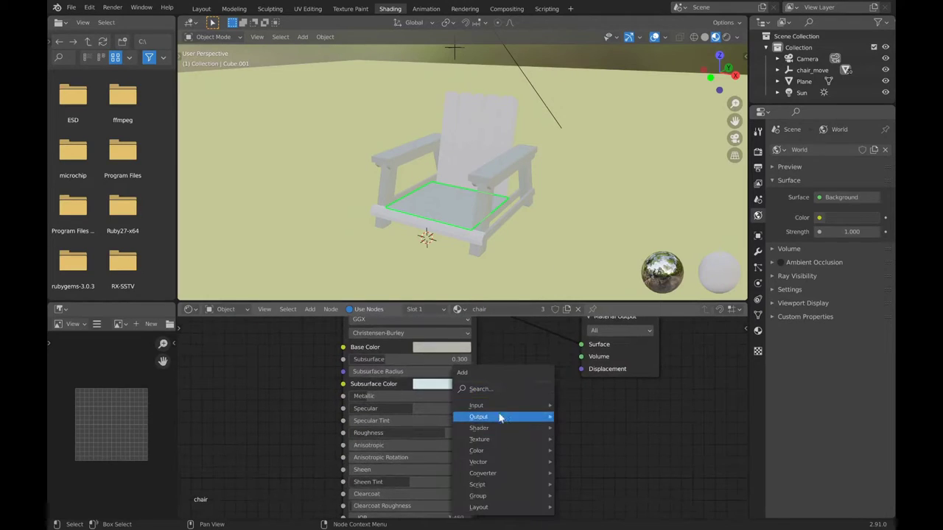
pyautogui.moveTo(507, 477)
pyautogui.click(578, 398)
pyautogui.click(515, 372)
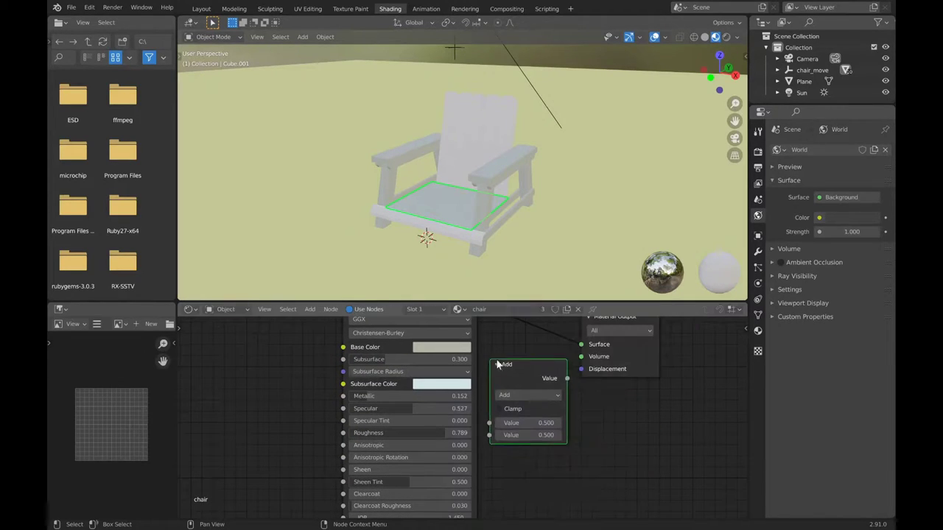
pyautogui.click(528, 395)
pyautogui.click(207, 324)
pyautogui.moveTo(540, 370); pyautogui.dragTo(296, 395)
pyautogui.moveTo(323, 404); pyautogui.dragTo(596, 366)
# Step: Add a White Noise texture, connect its Color to the Multiply node's first value and set the second value to 2
pyautogui.moveTo(523, 411); pyautogui.dragTo(695, 356, button='middle')
pyautogui.hotkey('shift', 'a')
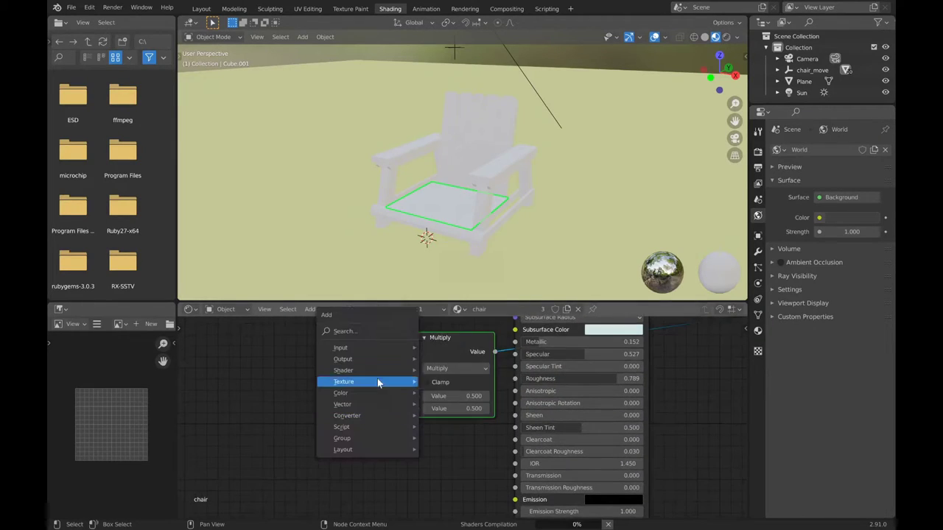
pyautogui.moveTo(376, 381)
pyautogui.click(451, 381)
pyautogui.click(332, 357)
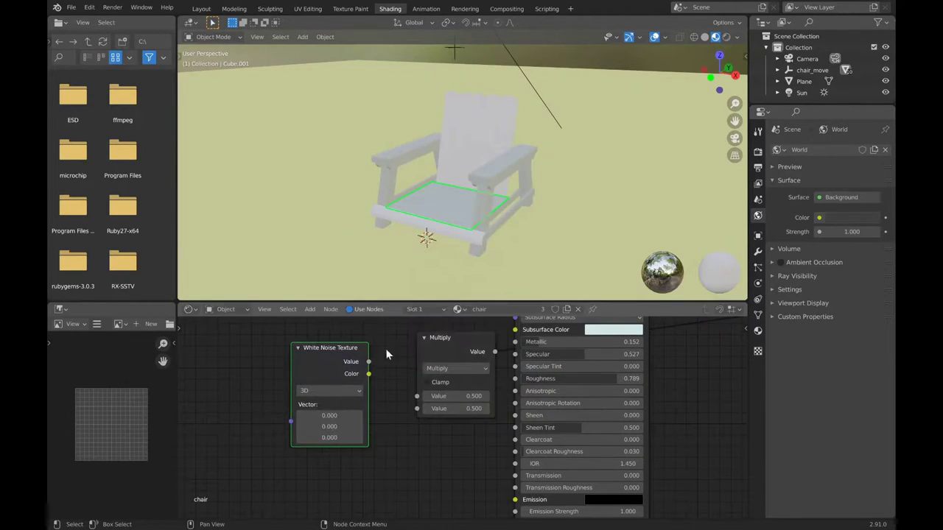
pyautogui.moveTo(369, 374); pyautogui.dragTo(417, 396)
pyautogui.click(456, 408)
pyautogui.write('2')
pyautogui.press('Return')
# Step: Preview the chair in Rendered shading in the Layout workspace and set the Cycles render device to GPU Compute
pyautogui.scroll(6, 480, 155)
pyautogui.moveTo(518, 231)
pyautogui.mouseDown(button='middle')
pyautogui.moveTo(429, 162)
pyautogui.moveTo(516, 169)
pyautogui.mouseUp(button='middle')
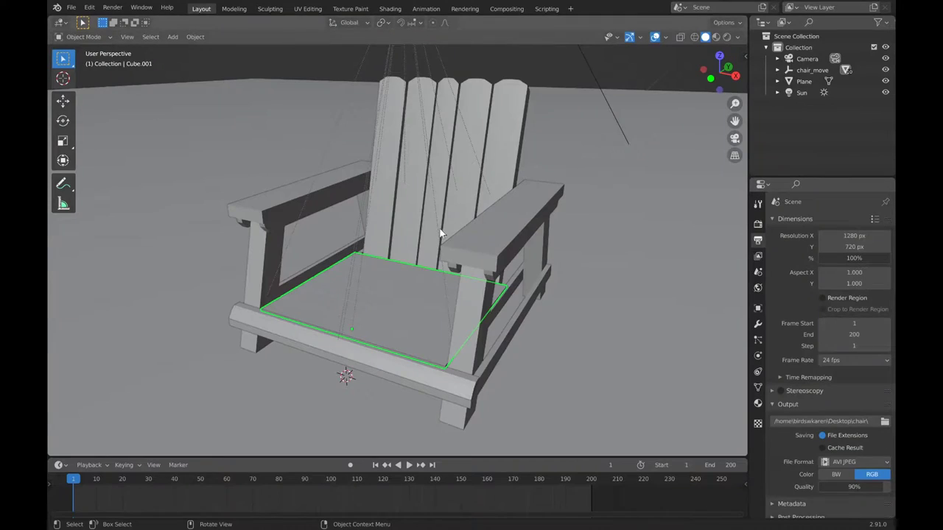
pyautogui.press('z')
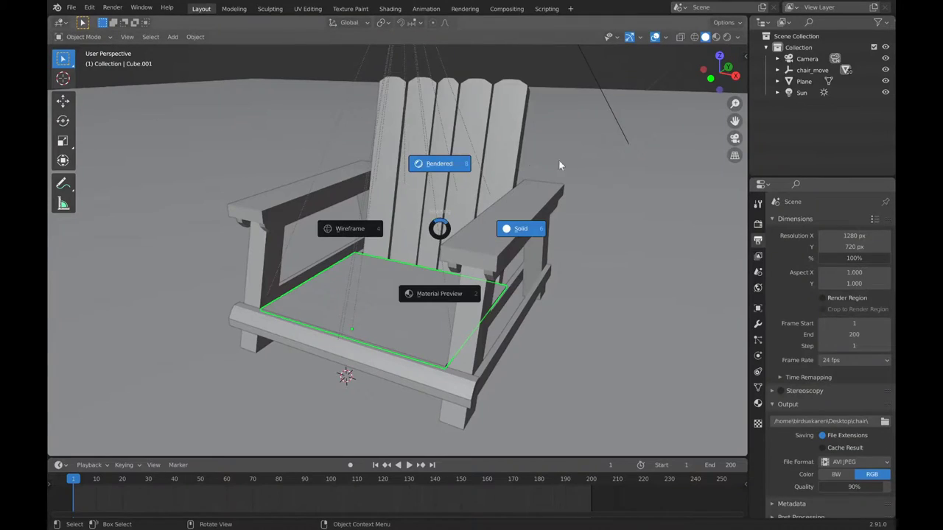
pyautogui.click(705, 45)
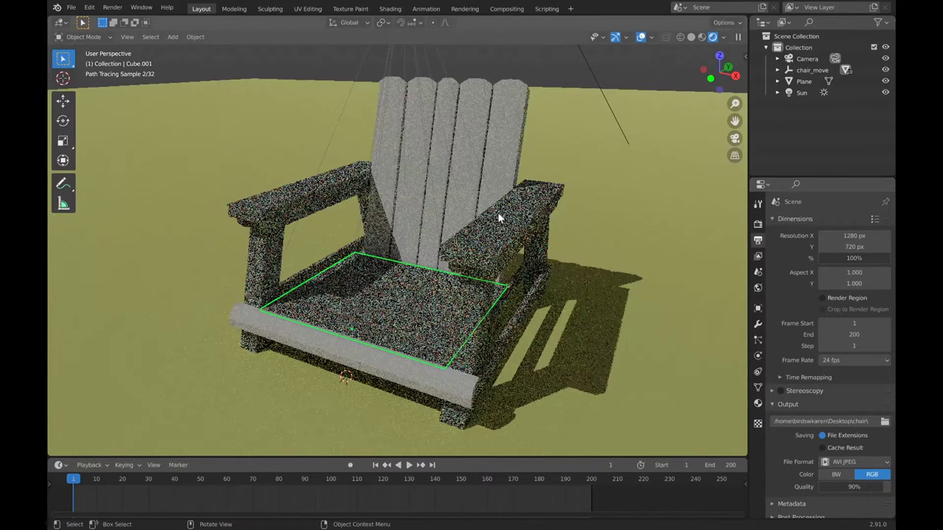
pyautogui.click(758, 223)
pyautogui.click(855, 251)
pyautogui.click(840, 275)
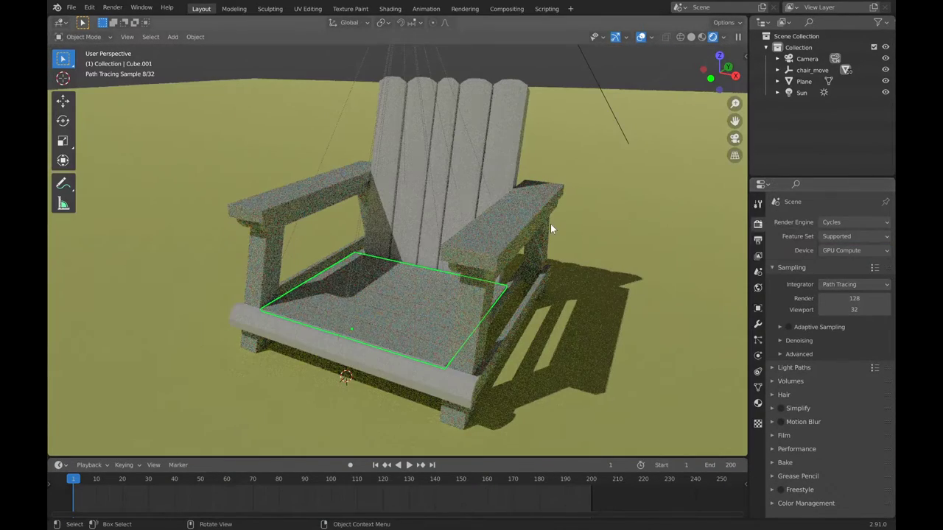
pyautogui.scroll(1, 478, 268)
# Step: Back in the Shading workspace, reroute the White Noise Color link from the Multiply node to Base Color
pyautogui.click(390, 9)
pyautogui.scroll(-3, 425, 212)
pyautogui.moveTo(340, 422); pyautogui.dragTo(439, 320)
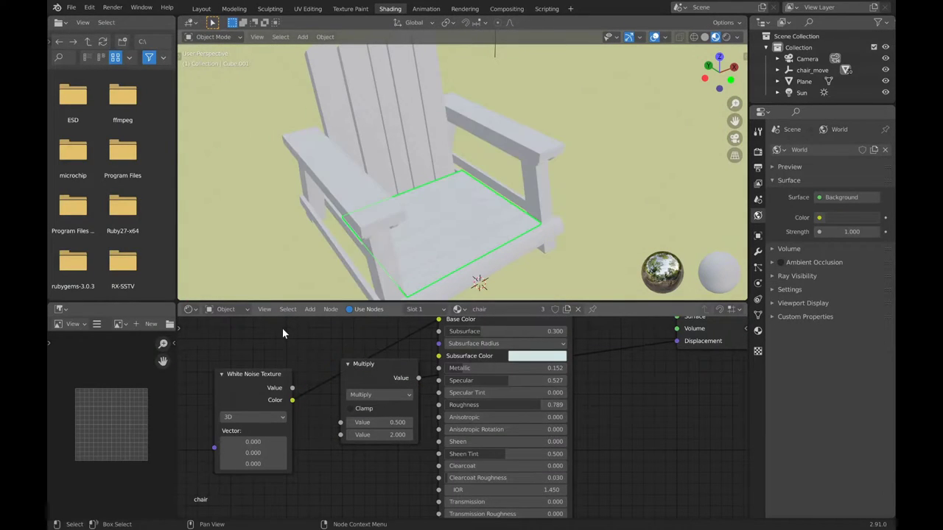
# Step: Replace the White Noise texture with a Noise Texture and connect its Color to the Principled BSDF's Base Color
pyautogui.scroll(2, 361, 210)
pyautogui.scroll(-2, 361, 209)
pyautogui.hotkey('shift', 'a')
pyautogui.moveTo(269, 395)
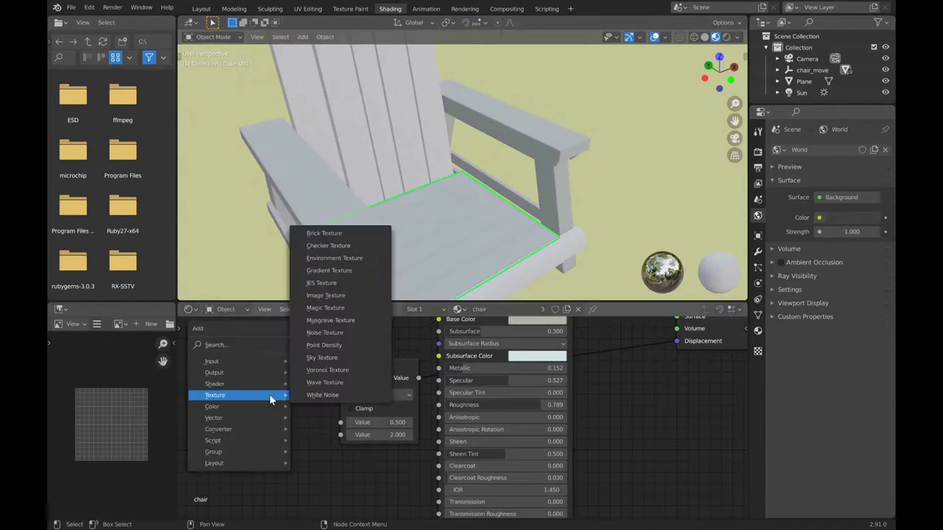
pyautogui.click(325, 332)
pyautogui.click(243, 361)
pyautogui.moveTo(287, 379); pyautogui.dragTo(438, 319)
# Step: Set the Noise Texture's Scale to 16.800, Detail to 2.700, Roughness to 0.688 and Distortion to 2.600
pyautogui.moveTo(272, 273); pyautogui.dragTo(307, 241, button='middle')
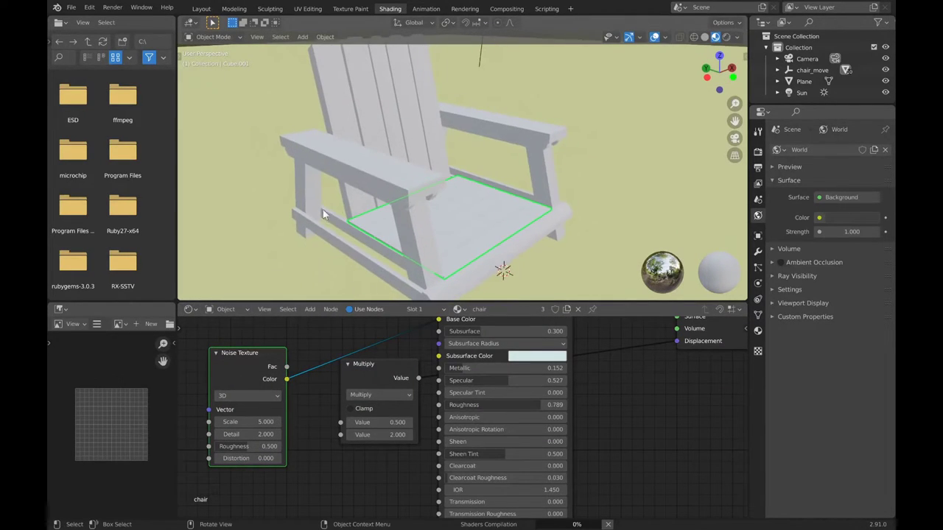
pyautogui.scroll(3, 323, 209)
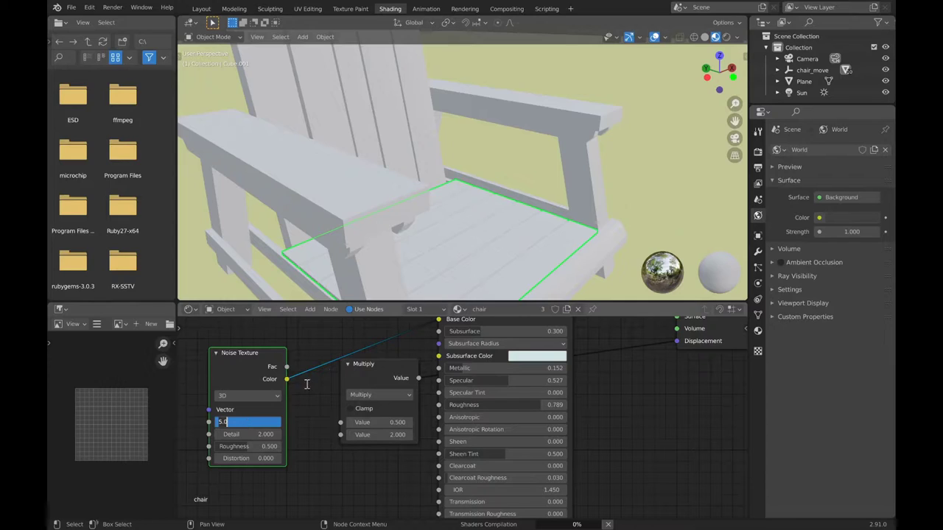
pyautogui.press('Return')
pyautogui.doubleClick(246, 422)
pyautogui.press('Return')
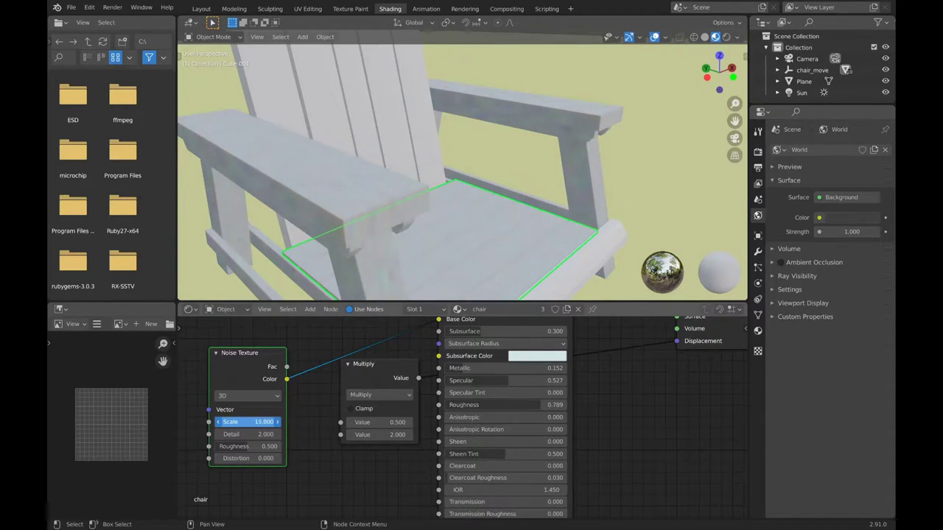
pyautogui.moveTo(248, 435)
pyautogui.mouseDown()
pyautogui.moveTo(277, 446)
pyautogui.moveTo(248, 446)
pyautogui.moveTo(261, 446)
pyautogui.mouseUp()
pyautogui.moveTo(260, 458); pyautogui.dragTo(267, 458)
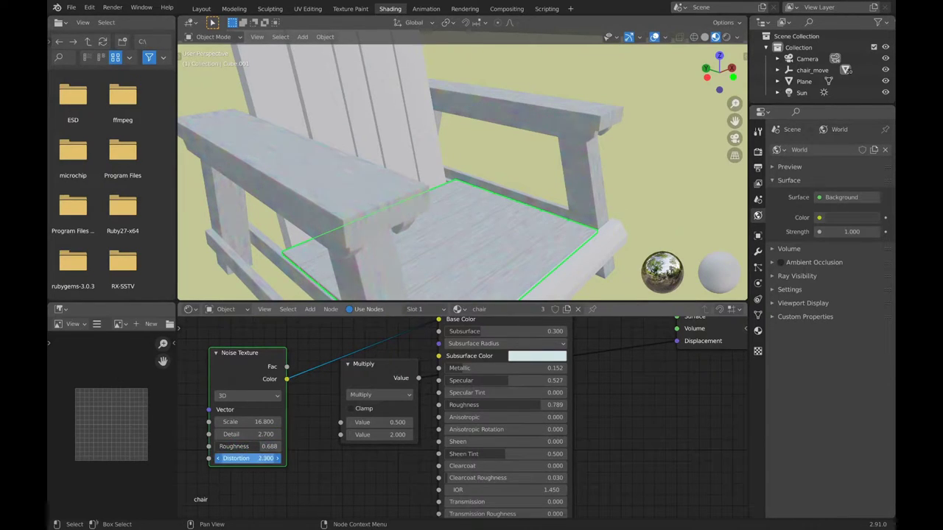
# Step: Reroute the Noise Texture's Color link from Base Color to the Multiply node's first value
pyautogui.scroll(-4, 332, 284)
pyautogui.scroll(5, 413, 200)
pyautogui.moveTo(438, 319); pyautogui.dragTo(340, 422)
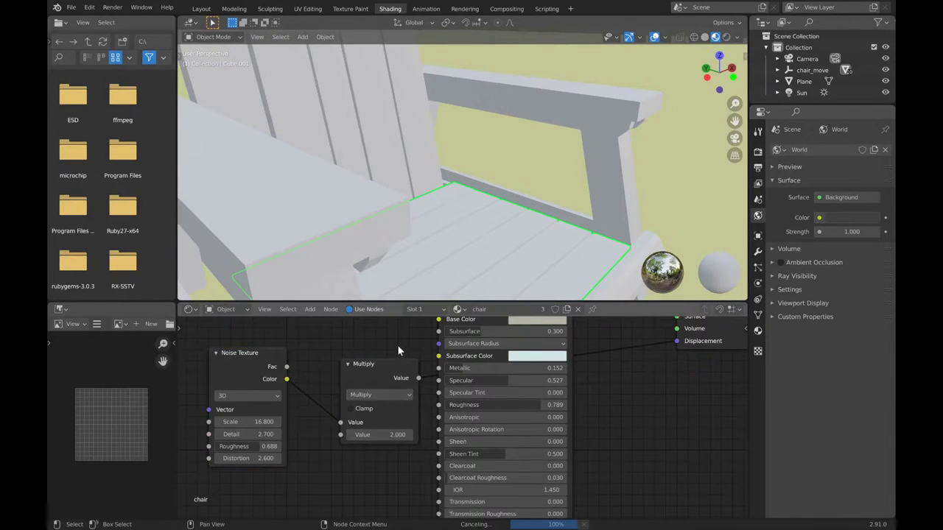
# Step: Try different second values in the Multiply node to judge the bump strength on the armrest
pyautogui.scroll(-2, 471, 421)
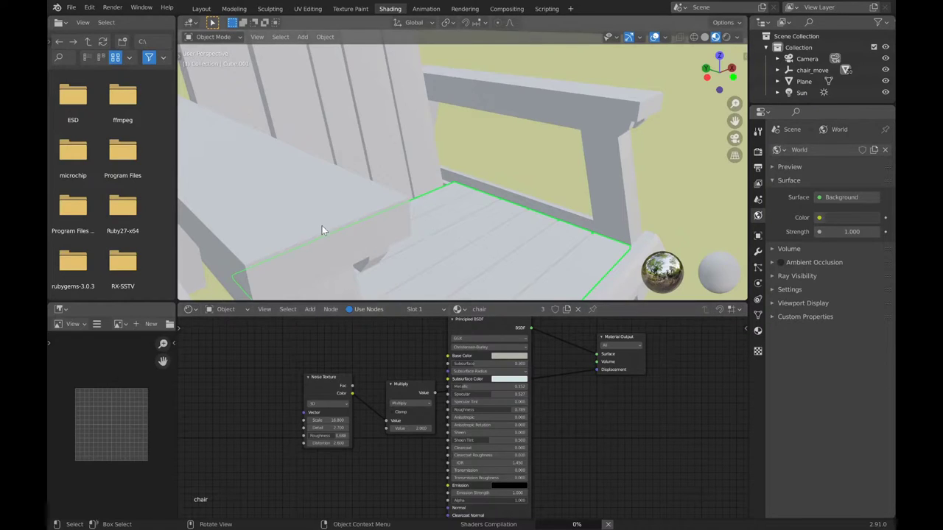
pyautogui.scroll(5, 348, 226)
pyautogui.scroll(-5, 404, 195)
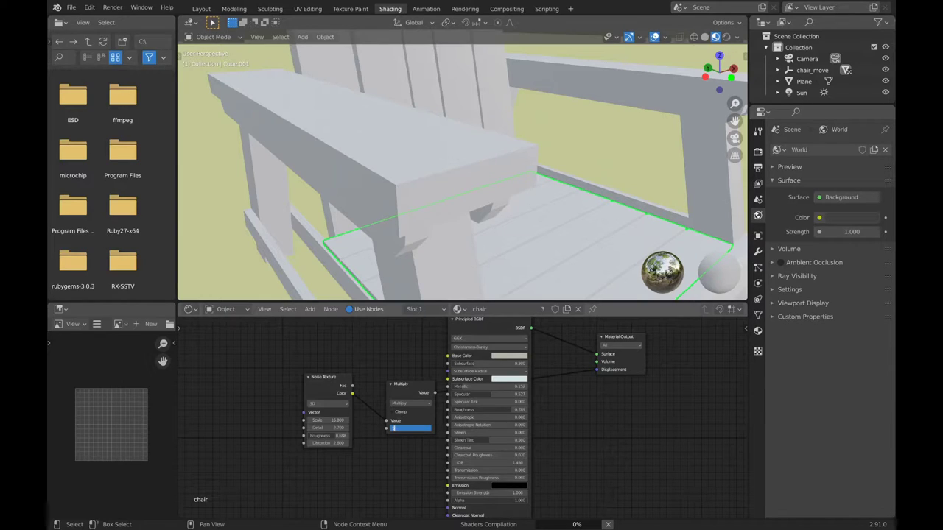
pyautogui.press('Return')
pyautogui.moveTo(394, 181); pyautogui.dragTo(412, 192, button='middle')
pyautogui.click(415, 428)
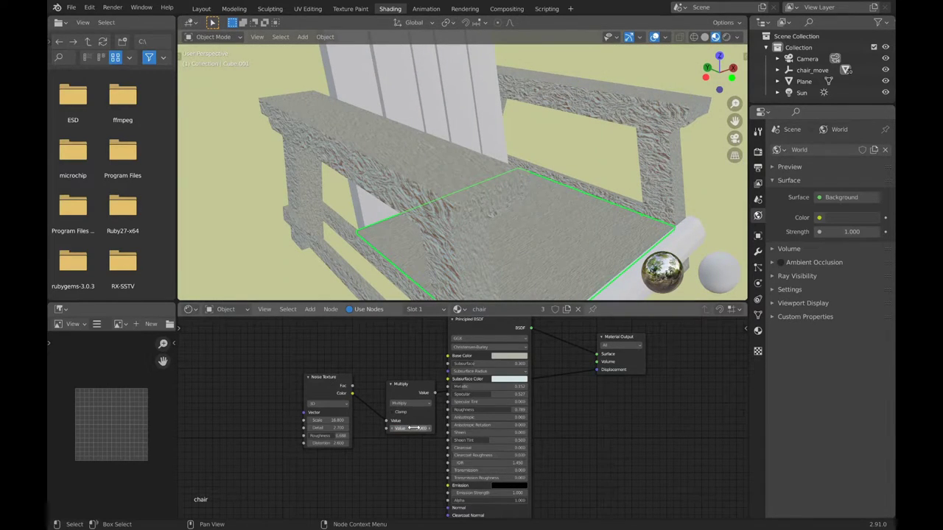
pyautogui.moveTo(414, 428)
pyautogui.mouseDown()
pyautogui.moveTo(384, 428)
pyautogui.moveTo(421, 428)
pyautogui.mouseUp()
# Step: Set the Multiply node's second value to .05 and check the surface texture on the chair
pyautogui.click(415, 428)
pyautogui.write('.05')
pyautogui.press('Return')
pyautogui.scroll(2, 389, 157)
pyautogui.moveTo(391, 159); pyautogui.dragTo(417, 184, button='middle')
pyautogui.scroll(-3, 429, 158)
pyautogui.scroll(-1, 612, 393)
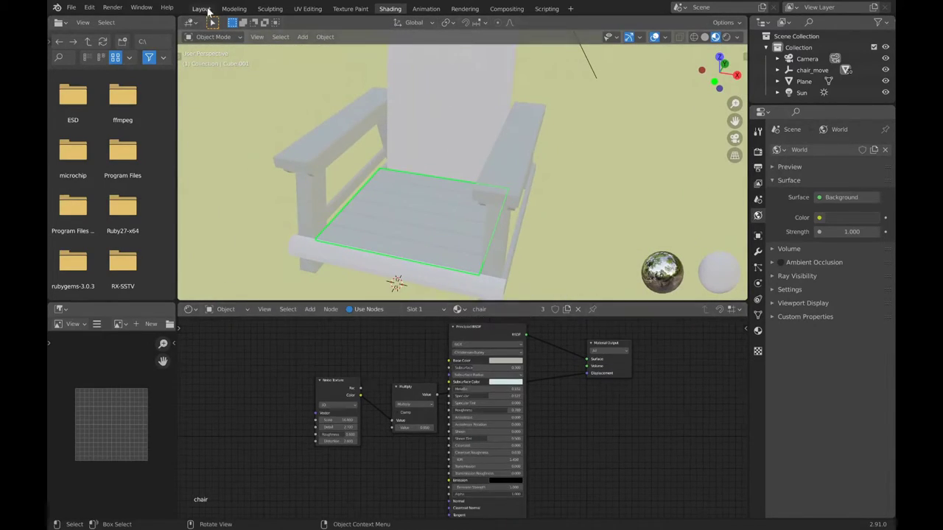
# Step: Switch to the Layout workspace, split the 3D viewport in two and display one of them in Material Preview
pyautogui.click(207, 9)
pyautogui.moveTo(745, 20); pyautogui.dragTo(407, 95)
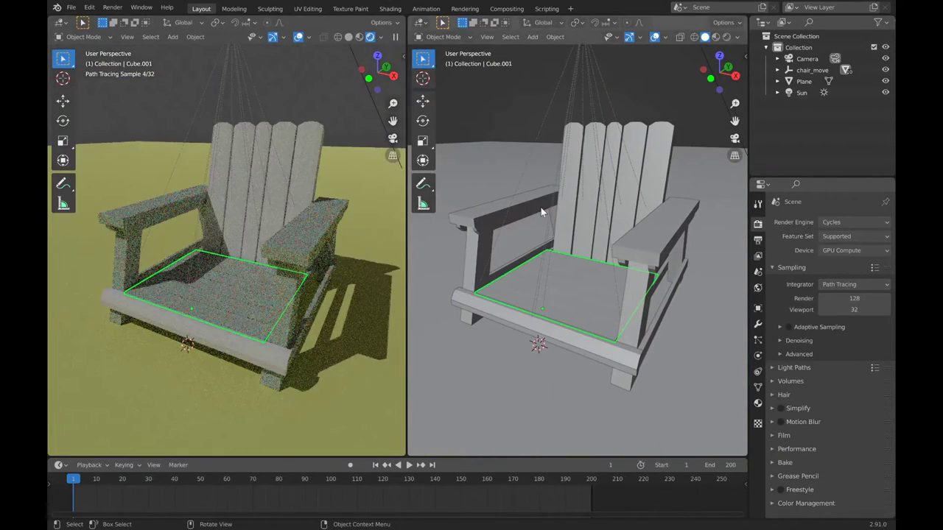
pyautogui.press('z')
pyautogui.click(543, 269)
# Step: Link the seat's material to the five back slats and the front rail
pyautogui.click(575, 156)
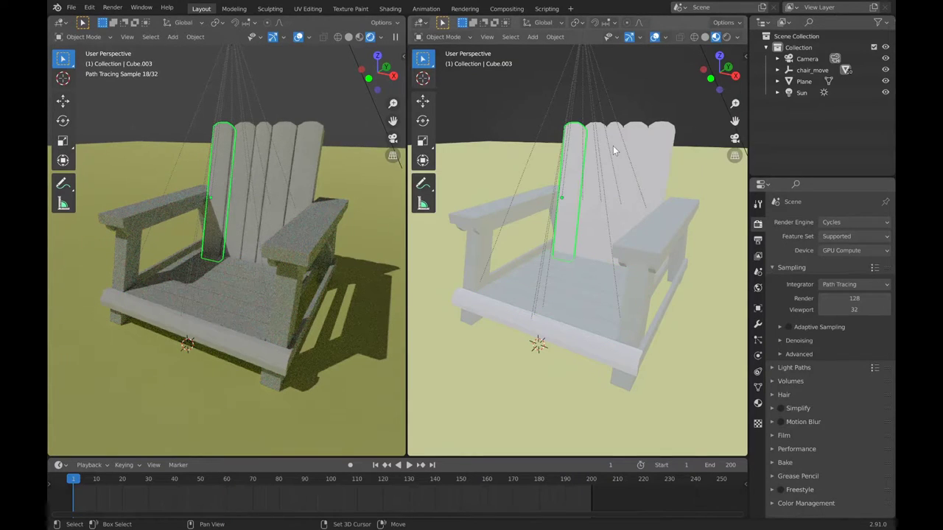
pyautogui.hotkey('ctrl', 'l')
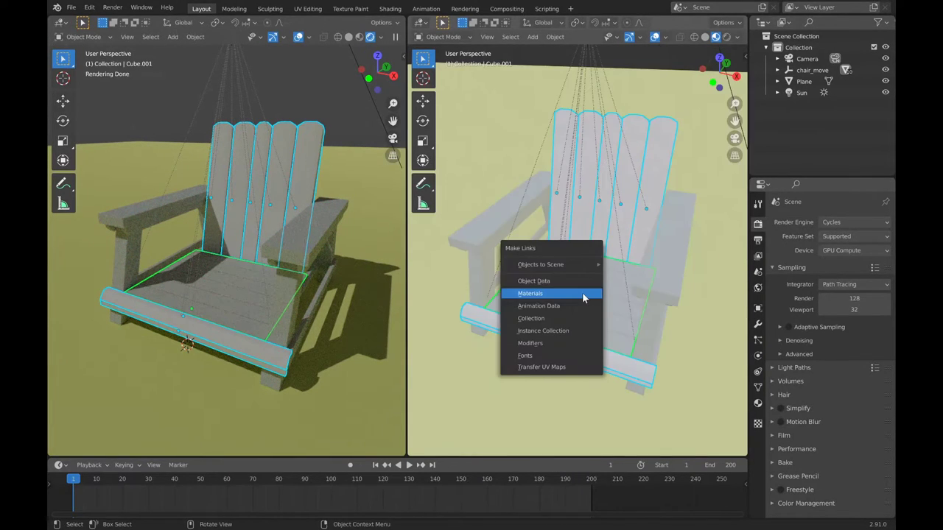
pyautogui.click(582, 293)
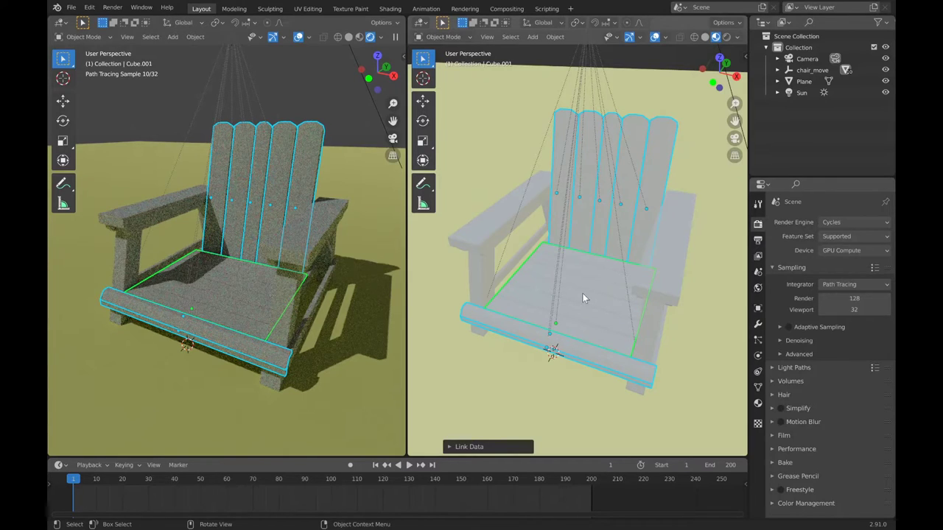
pyautogui.click(692, 301)
pyautogui.moveTo(662, 294); pyautogui.dragTo(716, 265, button='middle')
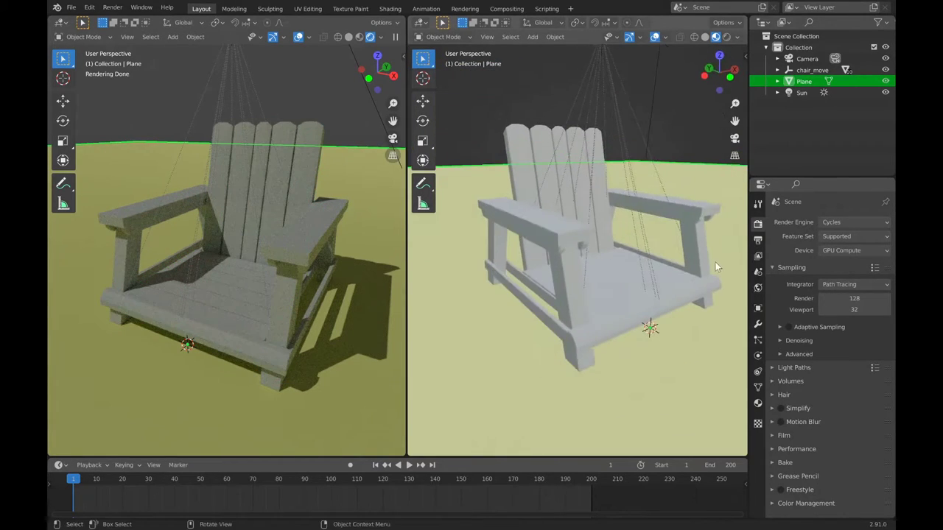
# Step: Try a sun lamp strength of 3, settle on 2.4 and view the chair's lighting in the rendered viewport
pyautogui.scroll(-1, 339, 273)
pyautogui.scroll(-4, 339, 278)
pyautogui.click(211, 107)
pyautogui.click(758, 356)
pyautogui.doubleClick(852, 296)
pyautogui.write('3')
pyautogui.press('Return')
pyautogui.write('2.4')
pyautogui.press('Return')
pyautogui.scroll(6, 256, 263)
pyautogui.moveTo(256, 263); pyautogui.dragTo(355, 177, button='middle')
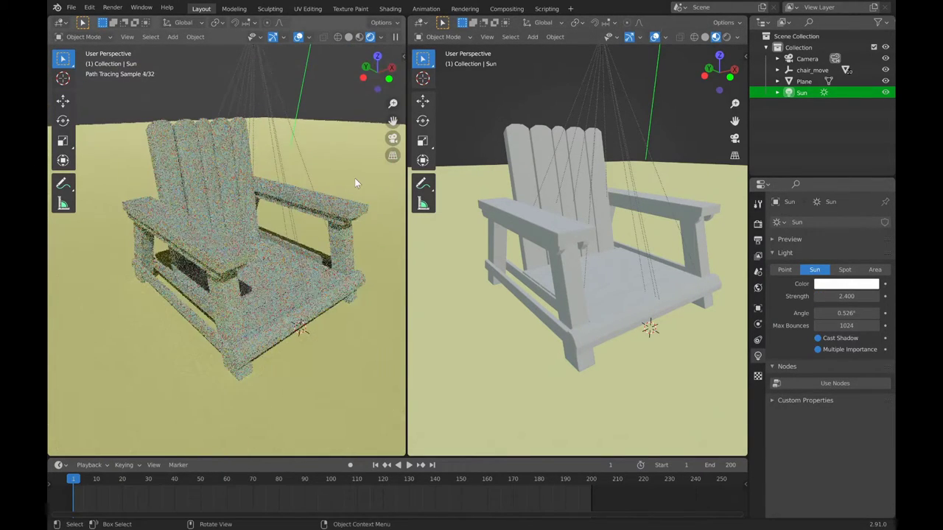
# Step: Assign a Nishita Sky Texture to the world background's color
pyautogui.click(758, 224)
pyautogui.click(758, 287)
pyautogui.click(820, 270)
pyautogui.click(821, 289)
pyautogui.click(820, 290)
pyautogui.click(821, 291)
pyautogui.click(598, 416)
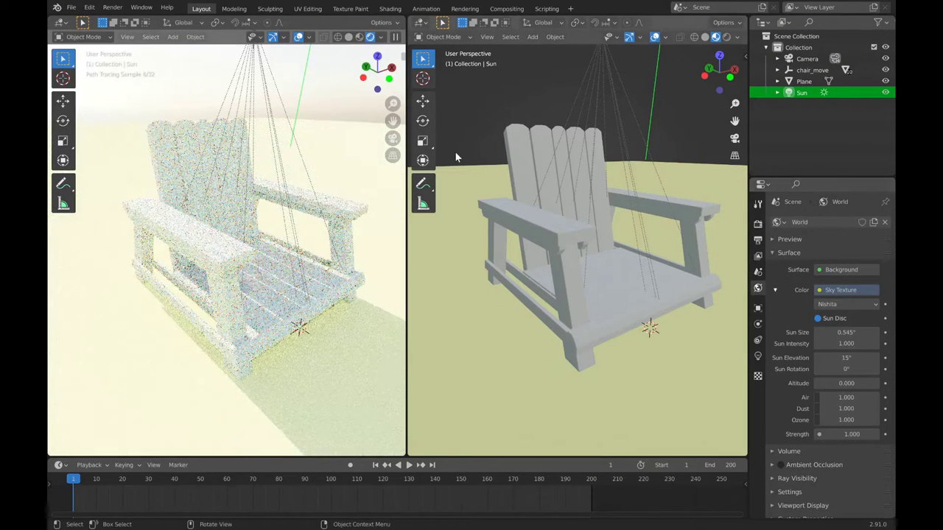
# Step: Delete the sun lamp so that only the sky lights the scene
pyautogui.scroll(-6, 260, 166)
pyautogui.click(258, 142)
pyautogui.click(259, 140)
pyautogui.press('h')
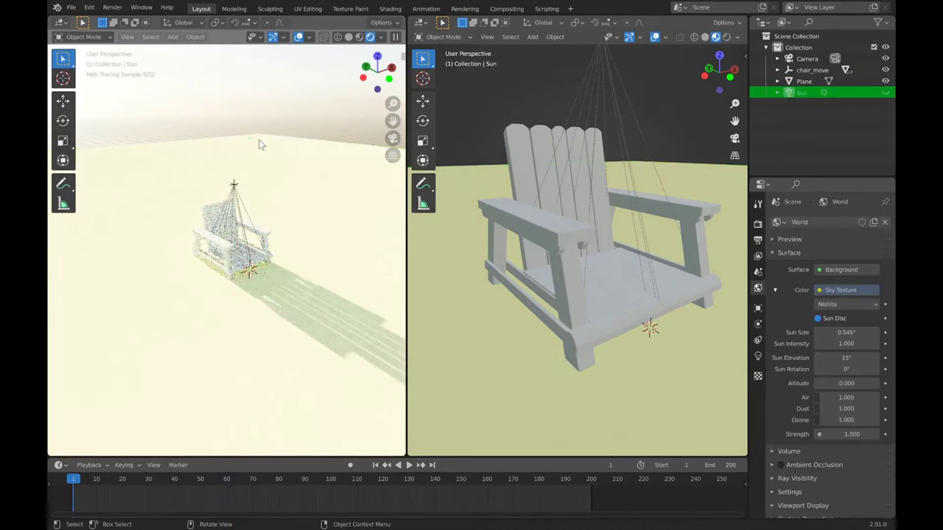
pyautogui.press('x')
pyautogui.click(305, 209)
pyautogui.press('x')
pyautogui.click(236, 183)
pyautogui.moveTo(317, 237); pyautogui.dragTo(260, 220, button='middle')
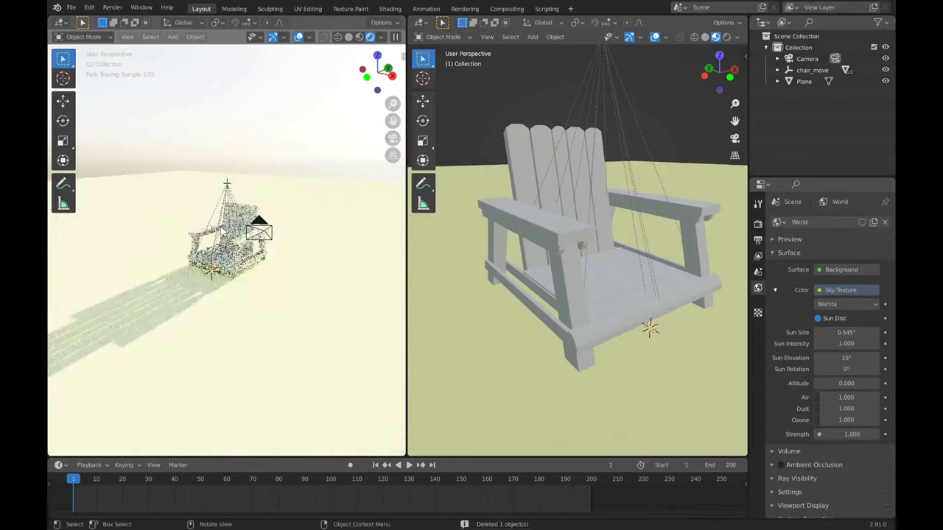
pyautogui.scroll(4, 261, 220)
# Step: Set the sky's sun elevation to 24°, altitude to 5, air to 3.446, dust to 2.631, ozone to 2.330 and strength to 0.300
pyautogui.doubleClick(832, 356)
pyautogui.write('45')
pyautogui.press('Return')
pyautogui.moveTo(846, 357); pyautogui.dragTo(829, 358)
pyautogui.doubleClick(844, 383)
pyautogui.write('5')
pyautogui.press('Return')
pyautogui.moveTo(846, 397); pyautogui.dragTo(828, 434)
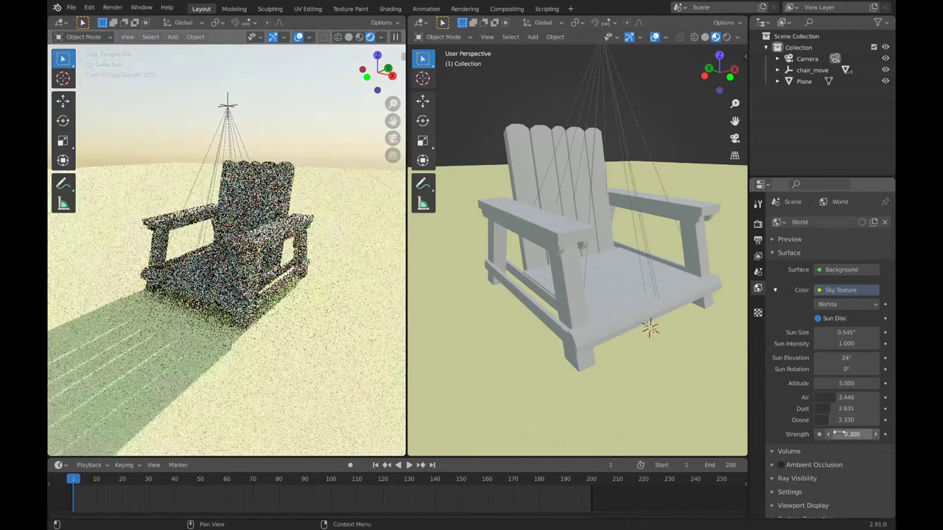
pyautogui.moveTo(246, 224); pyautogui.dragTo(324, 230, button='middle')
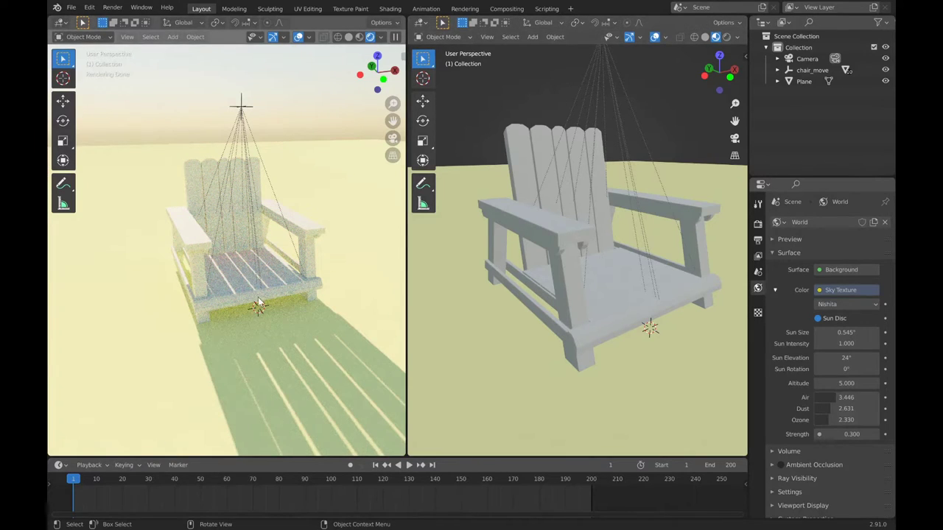
pyautogui.moveTo(324, 231); pyautogui.dragTo(193, 290, button='middle')
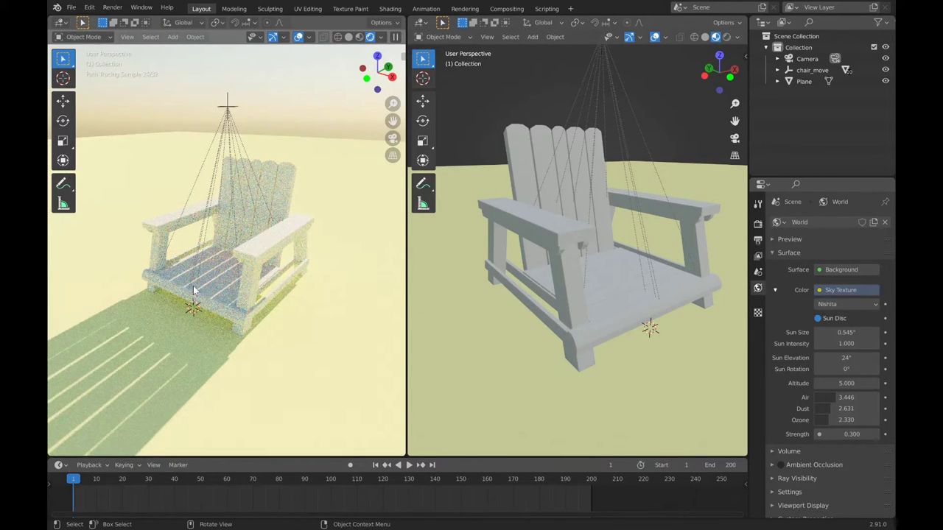
# Step: Join the two viewports and set the sky's sun elevation to 14° and sun rotation to 34.4°
pyautogui.moveTo(404, 19); pyautogui.dragTo(451, 197)
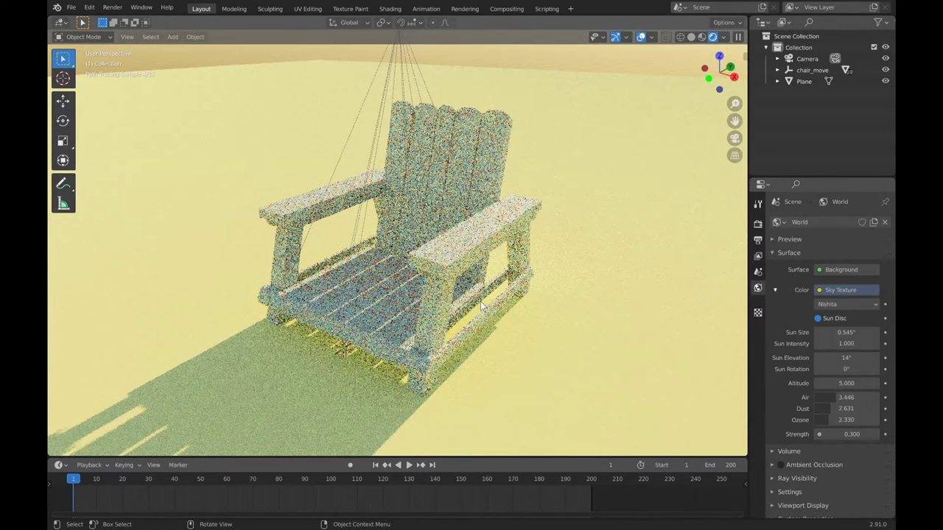
pyautogui.moveTo(840, 369); pyautogui.dragTo(847, 372)
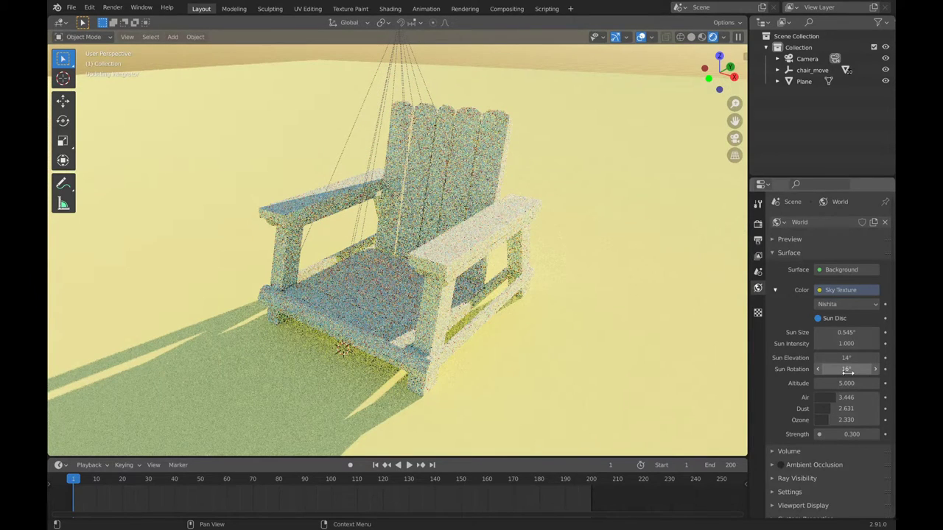
pyautogui.moveTo(847, 372); pyautogui.dragTo(862, 372)
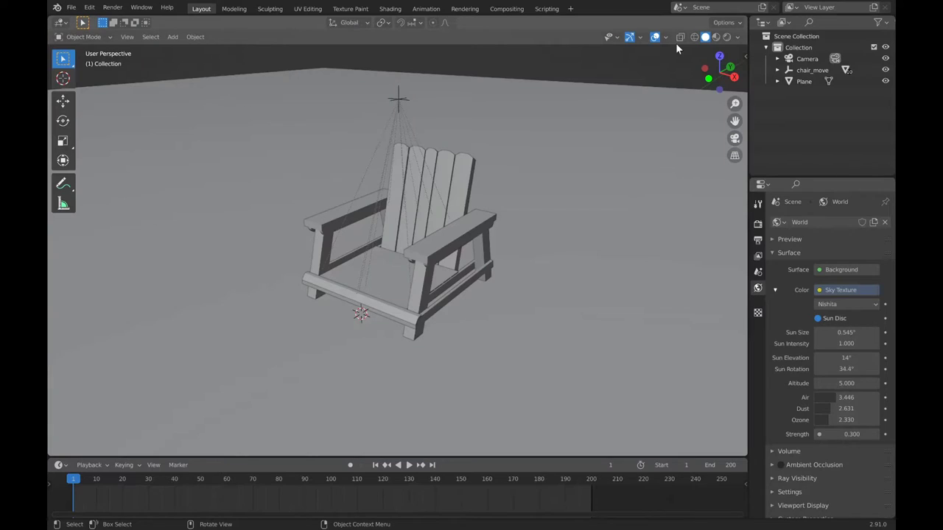
# Step: Select the chair's control empty with its parts in Material Preview and duplicate the chair beside the original
pyautogui.click(716, 37)
pyautogui.click(444, 177)
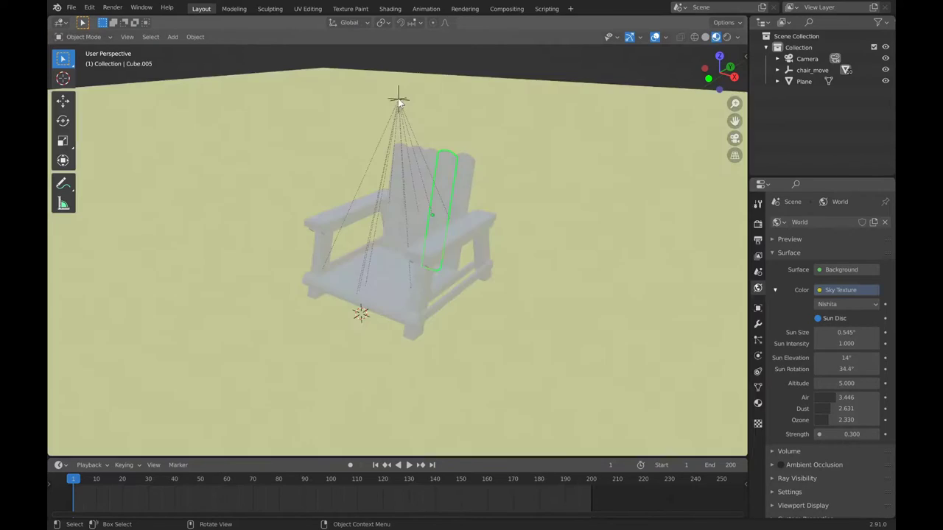
pyautogui.click(399, 100)
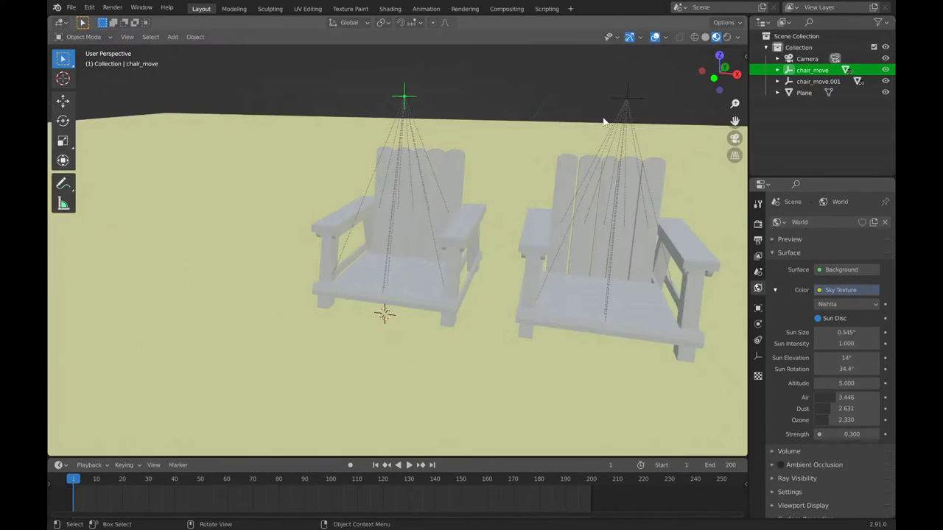
# Step: Rename the two control empties to chair and chair.001
pyautogui.doubleClick(809, 70)
pyautogui.write('c')
pyautogui.doubleClick(816, 86)
pyautogui.write('chair')
pyautogui.press('Return')
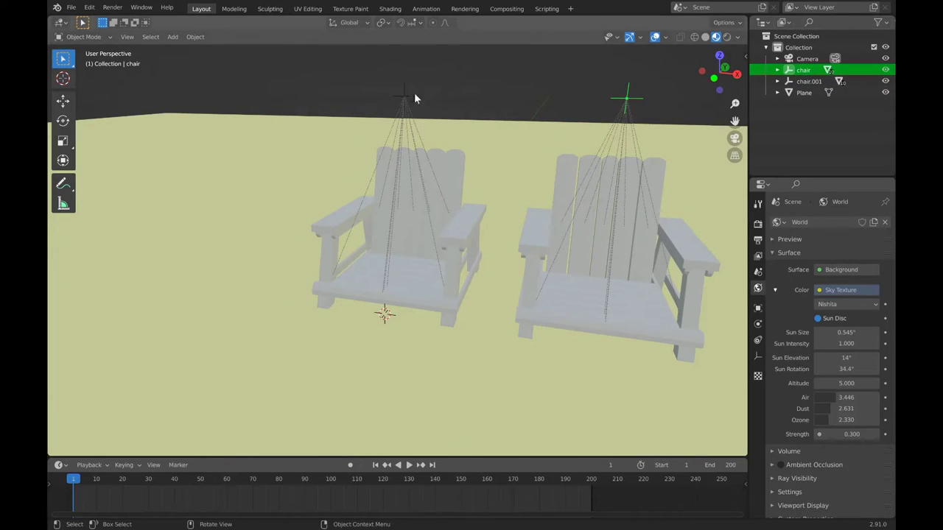
# Step: Rotate the chair empty about the Z axis to angle that chair toward the other one
pyautogui.press('r')
pyautogui.press('z')
pyautogui.click(490, 118)
# Step: Move chair.001 farther from the other chair along X, rotate it about Z and adjust its position
pyautogui.click(405, 97)
pyautogui.press('g')
pyautogui.press('x')
pyautogui.click(379, 192)
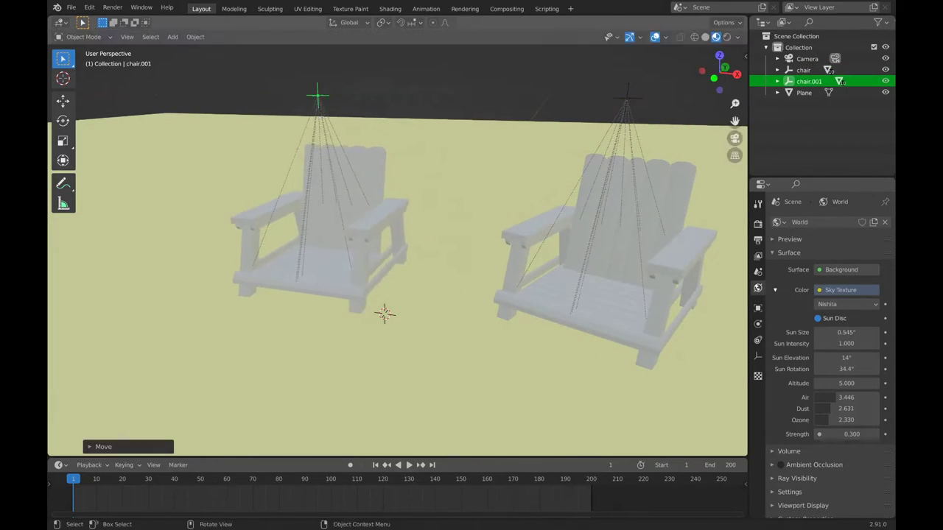
pyautogui.press('r')
pyautogui.press('z')
pyautogui.click(480, 255)
pyautogui.moveTo(481, 256); pyautogui.dragTo(495, 275, button='middle')
pyautogui.press('g')
pyautogui.click(462, 206)
pyautogui.moveTo(462, 205); pyautogui.dragTo(471, 267, button='middle')
# Step: Look through the camera and move it along global X and backward along its local Z axis
pyautogui.press('KP_0')
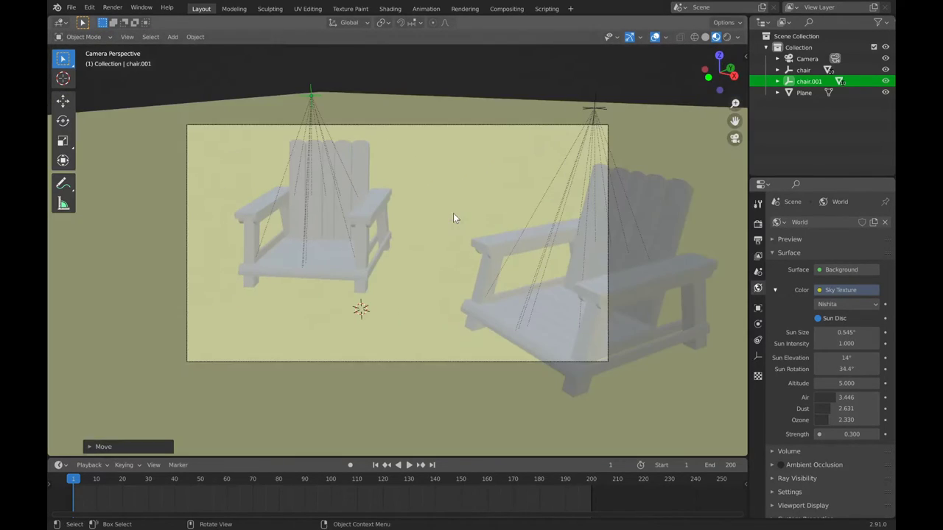
pyautogui.click(534, 164)
pyautogui.click(807, 60)
pyautogui.press('g')
pyautogui.press('x')
pyautogui.click(346, 269)
pyautogui.press('g')
pyautogui.press('z')
pyautogui.press('z')
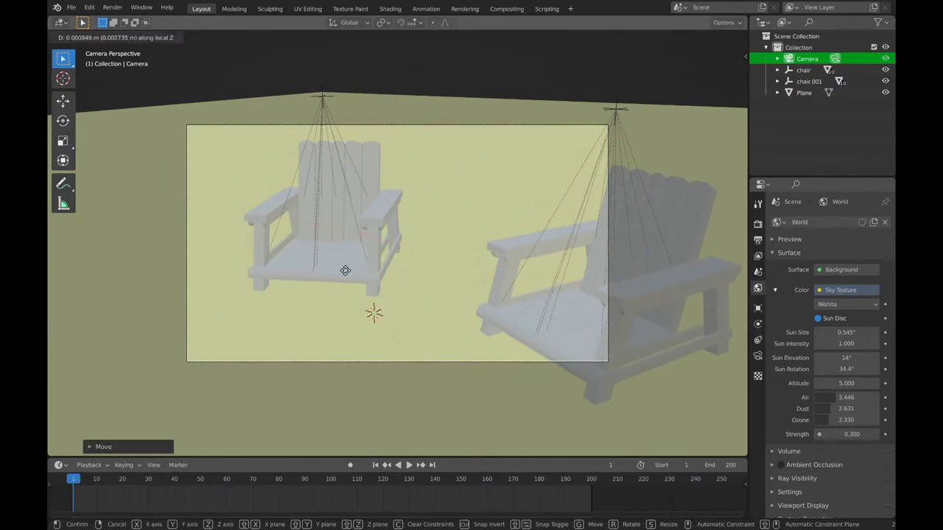
pyautogui.click(406, 444)
# Step: Rotate the camera about the Z axis and shift it along X to reframe the chairs
pyautogui.press('r')
pyautogui.press('z')
pyautogui.click(439, 323)
pyautogui.press('g')
pyautogui.press('x')
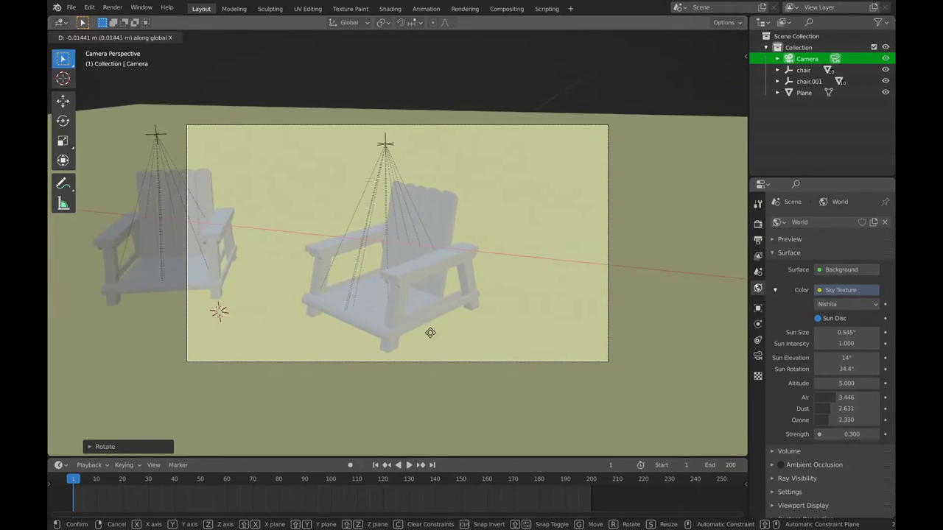
pyautogui.click(694, 337)
# Step: Split the viewport into a scene view and a camera view, and reposition the camera along X and Y
pyautogui.moveTo(745, 19); pyautogui.dragTo(408, 51)
pyautogui.press('KP_0')
pyautogui.scroll(2, 291, 266)
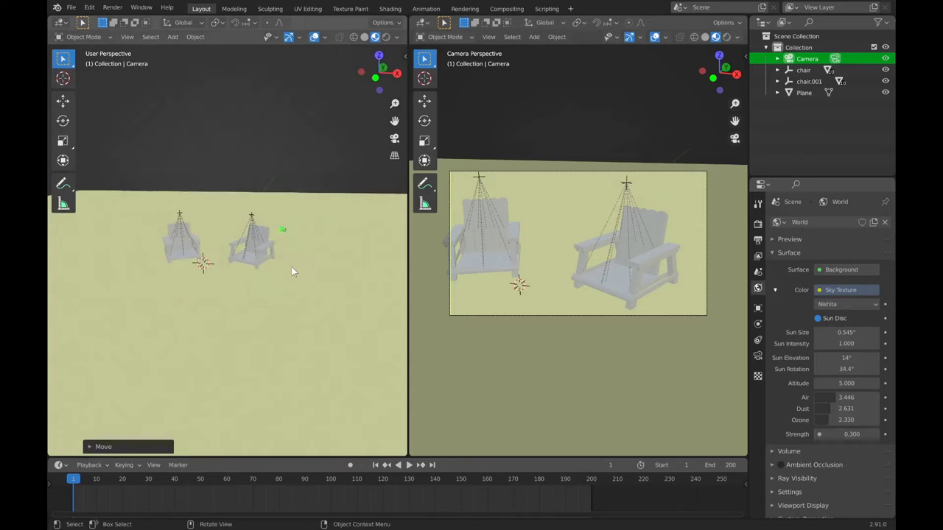
pyautogui.press('g')
pyautogui.press('x')
pyautogui.click(267, 318)
pyautogui.press('g')
pyautogui.press('y')
pyautogui.click(263, 363)
# Step: Fine-tune the camera's rotation about Z and its height so both chairs fit in the frame
pyautogui.press('r')
pyautogui.press('z')
pyautogui.click(249, 375)
pyautogui.press('g')
pyautogui.press('z')
pyautogui.click(258, 352)
# Step: Turn on the camera's thirds composition guides and safe areas, and raise the camera along Z
pyautogui.click(758, 355)
pyautogui.click(773, 381)
pyautogui.scroll(-2, 812, 458)
pyautogui.click(831, 463)
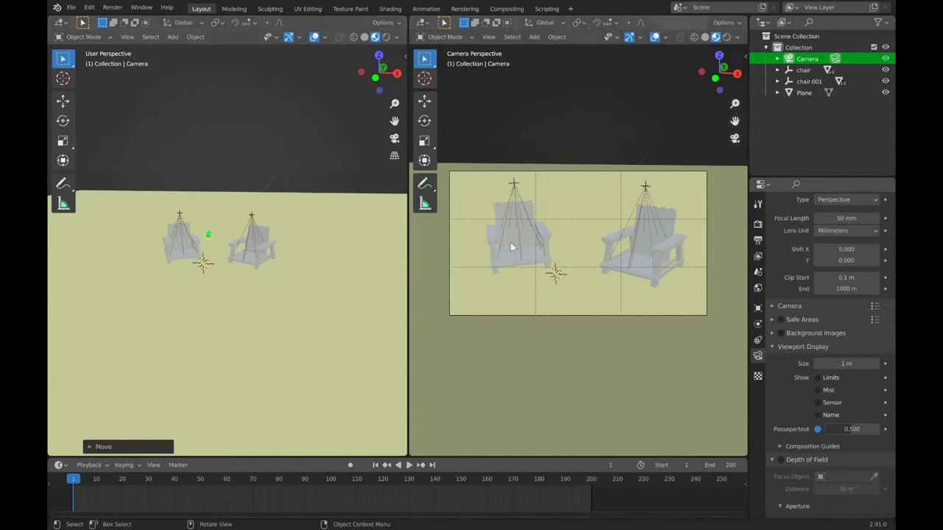
pyautogui.press('g')
pyautogui.press('z')
pyautogui.click(216, 303)
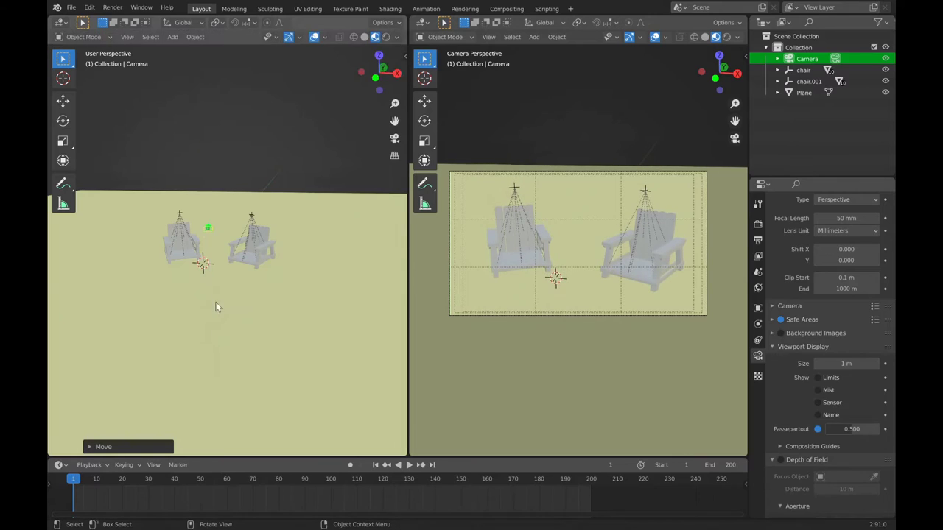
# Step: Move chair.001 along X toward the other chair and rotate it to face inward
pyautogui.click(179, 214)
pyautogui.press('g')
pyautogui.press('x')
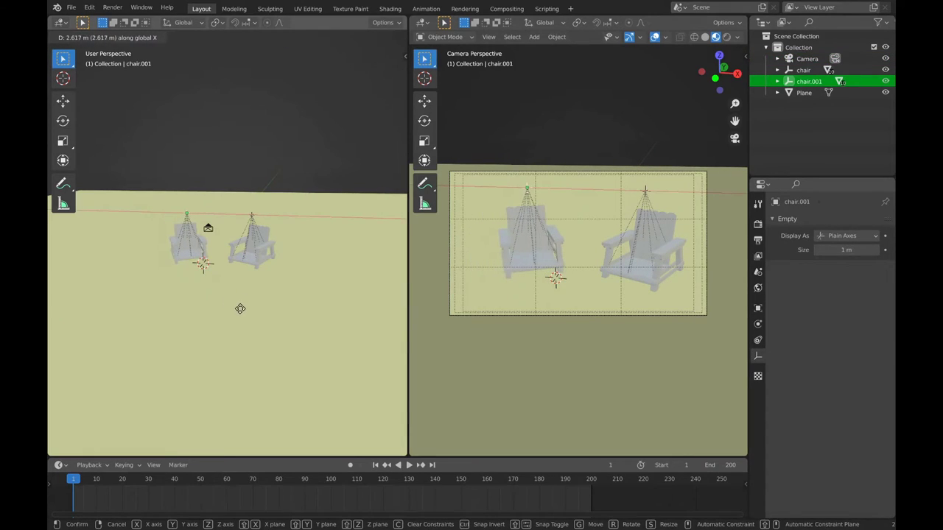
pyautogui.click(238, 307)
pyautogui.press('r')
pyautogui.click(278, 234)
# Step: Select the chair empty and reposition it along X and Y within the camera frame
pyautogui.click(253, 218)
pyautogui.click(252, 215)
pyautogui.press('g')
pyautogui.press('x')
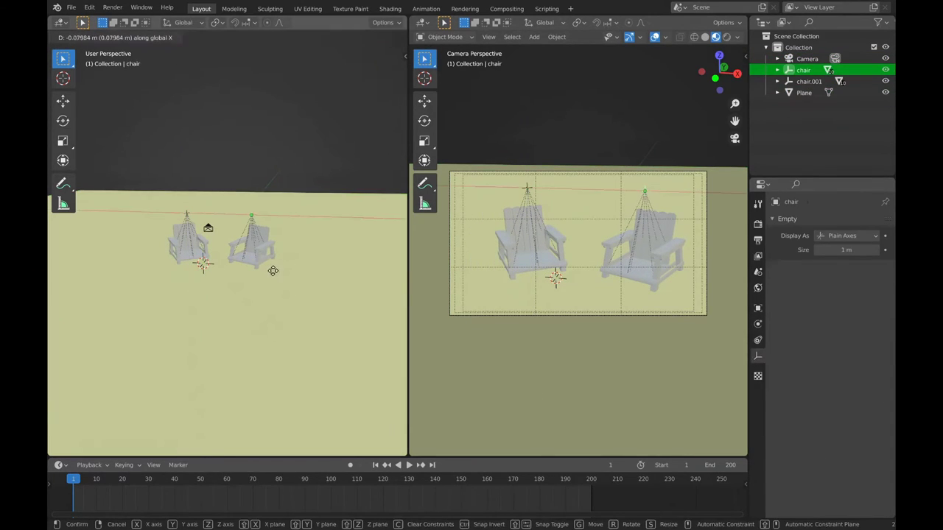
pyautogui.click(275, 278)
pyautogui.press('g')
pyautogui.press('y')
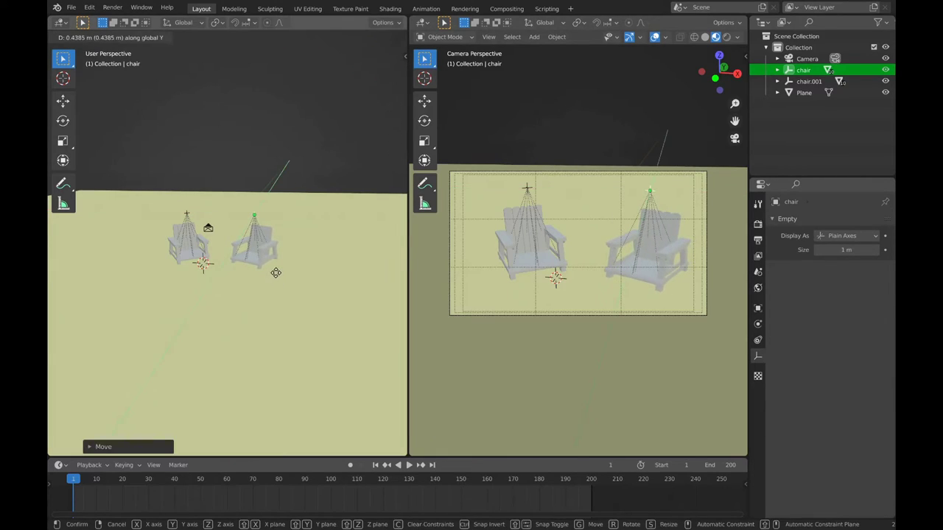
pyautogui.click(274, 267)
# Step: Move chair.001 about 4 m along X away from the other chair
pyautogui.click(189, 214)
pyautogui.press('g')
pyautogui.press('x')
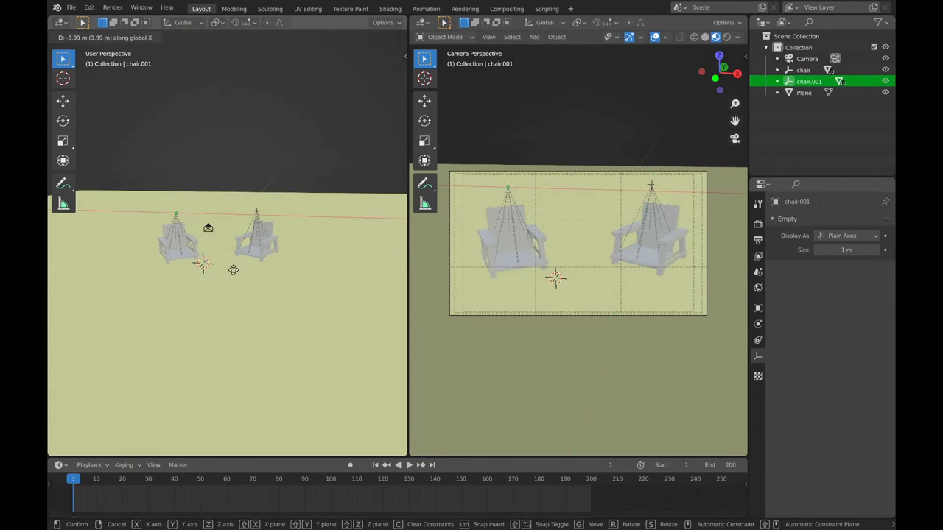
pyautogui.click(233, 271)
pyautogui.press('r')
pyautogui.press('y')
pyautogui.rightClick(252, 298)
pyautogui.press('g')
pyautogui.press('y')
pyautogui.press('y')
pyautogui.rightClick(253, 288)
# Step: Adjust chair.001's placement in the camera frame by moving it along Y and X
pyautogui.press('g')
pyautogui.press('y')
pyautogui.click(253, 282)
pyautogui.press('g')
pyautogui.press('x')
pyautogui.click(244, 283)
pyautogui.press('g')
pyautogui.press('y')
pyautogui.press('y')
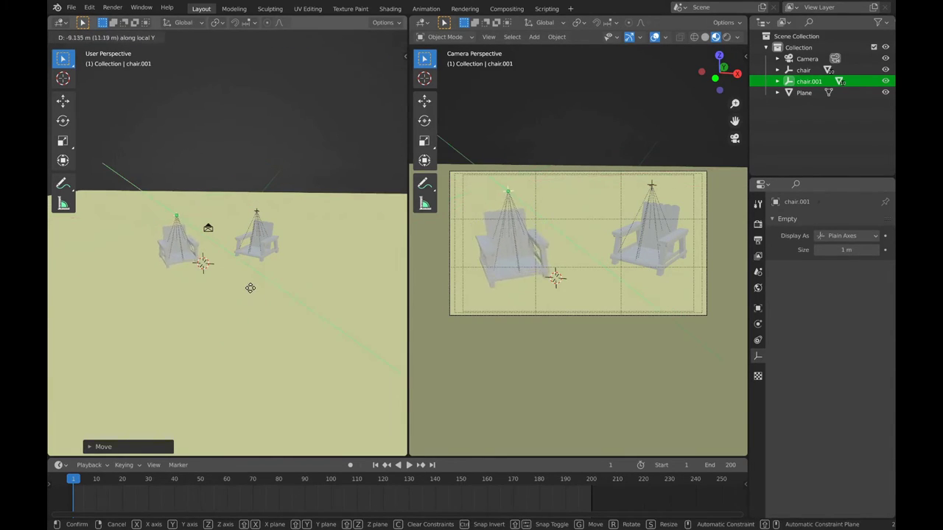
pyautogui.rightClick(268, 267)
# Step: Show the rendered camera view in a single joined viewport and set the sky's sun elevation to 20°
pyautogui.press('KP_0')
pyautogui.scroll(1, 227, 221)
pyautogui.click(386, 37)
pyautogui.moveTo(407, 18); pyautogui.dragTo(484, 33)
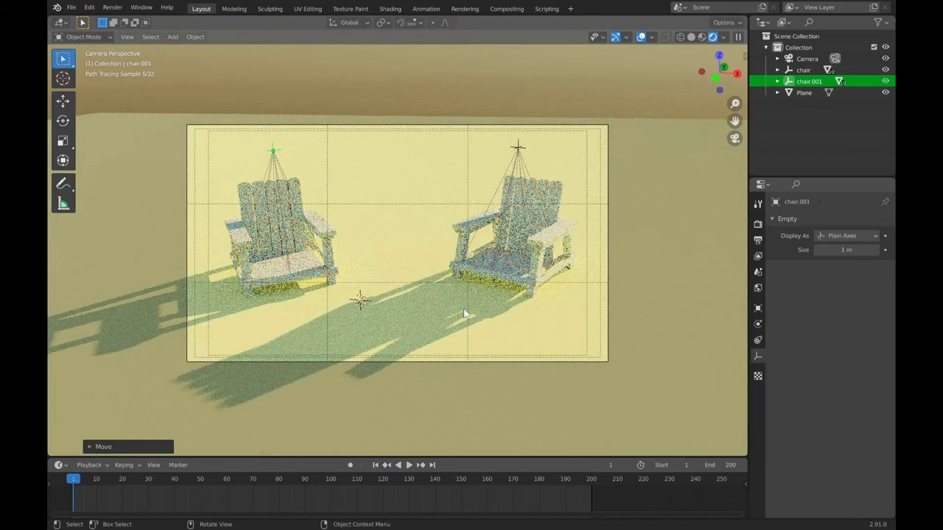
pyautogui.click(758, 289)
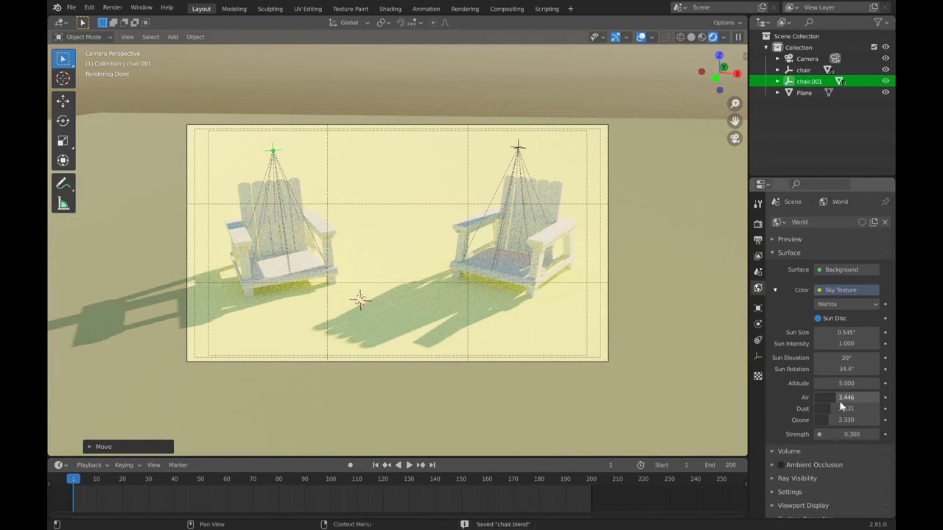
# Step: Examine the rendered surface texture on chair.001's armrest up close and return to the camera view
pyautogui.scroll(2, 419, 248)
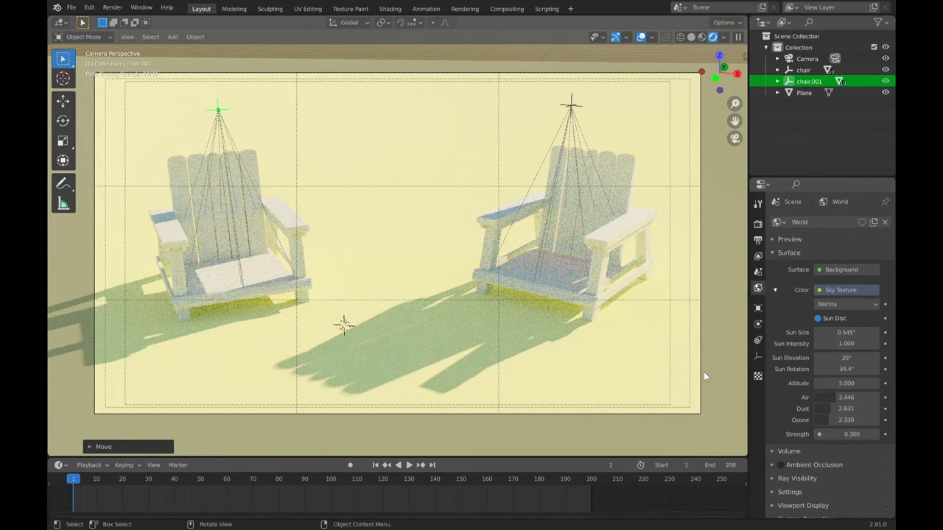
pyautogui.moveTo(209, 246); pyautogui.dragTo(525, 219, button='middle')
pyautogui.scroll(4, 243, 243)
pyautogui.scroll(5, 526, 225)
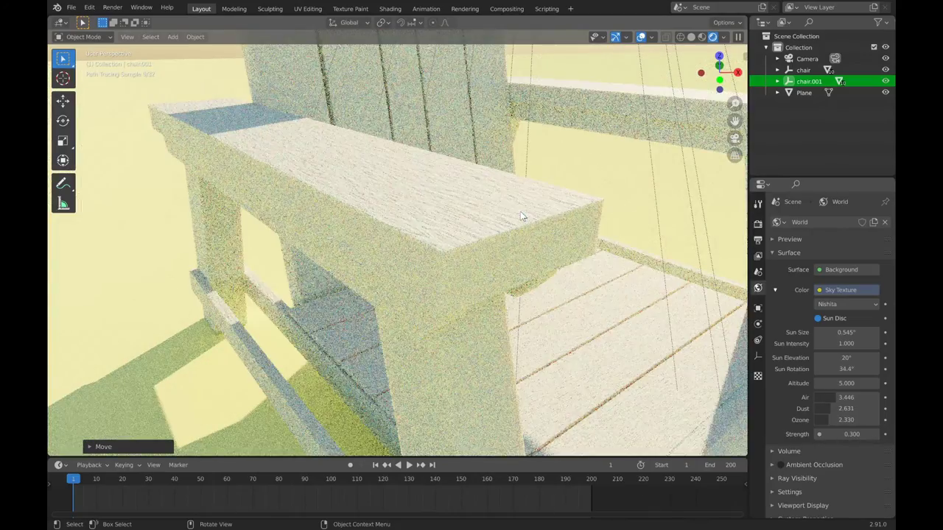
pyautogui.press('KP_0')
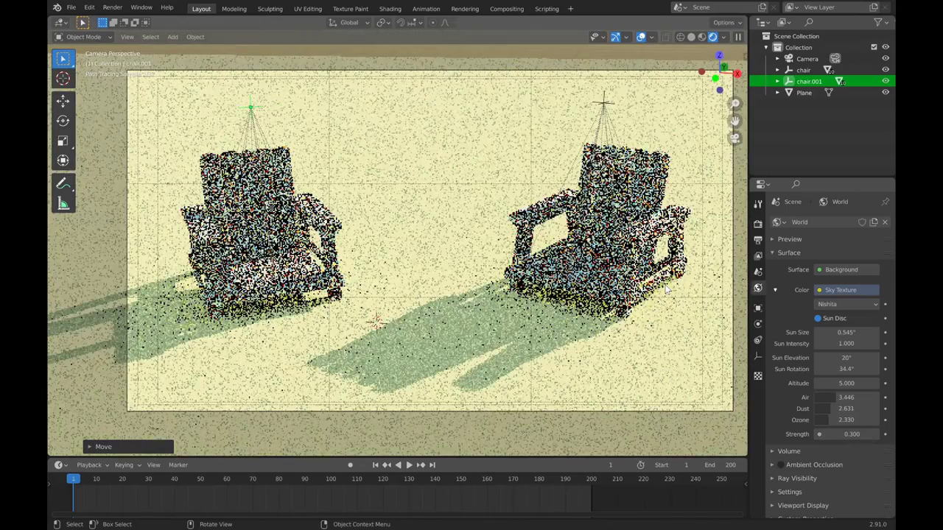